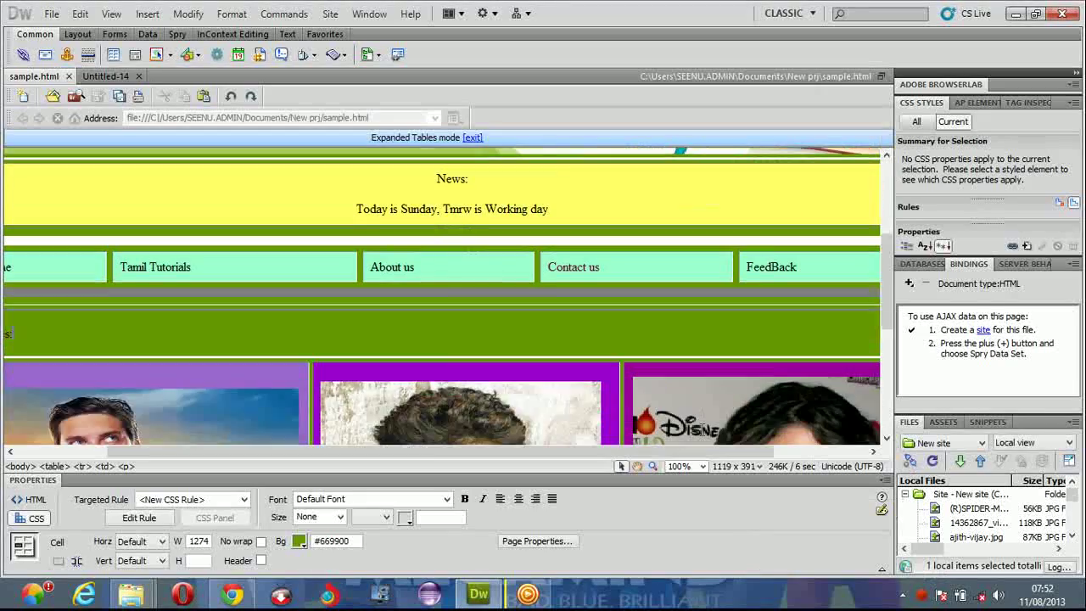
pyautogui.scroll(-3, 262, 339)
pyautogui.scroll(3, 261, 339)
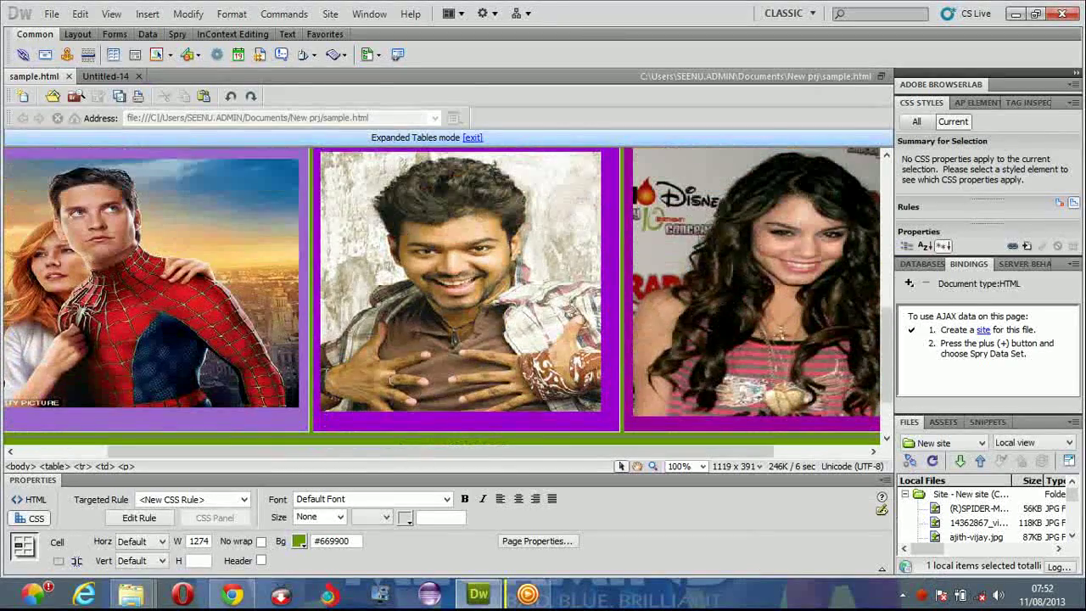
pyautogui.scroll(6, 324, 373)
pyautogui.scroll(-2, 324, 373)
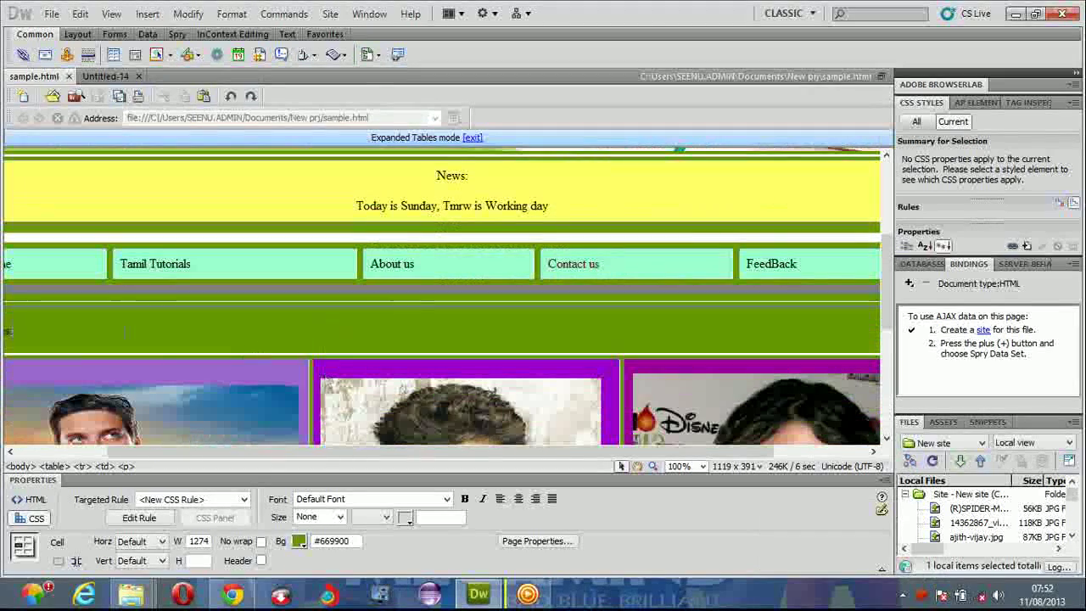
# - Enter the heading text "Welcome To Tutorials in Tamil" on the blank Untitled-14 page
pyautogui.click(112, 76)
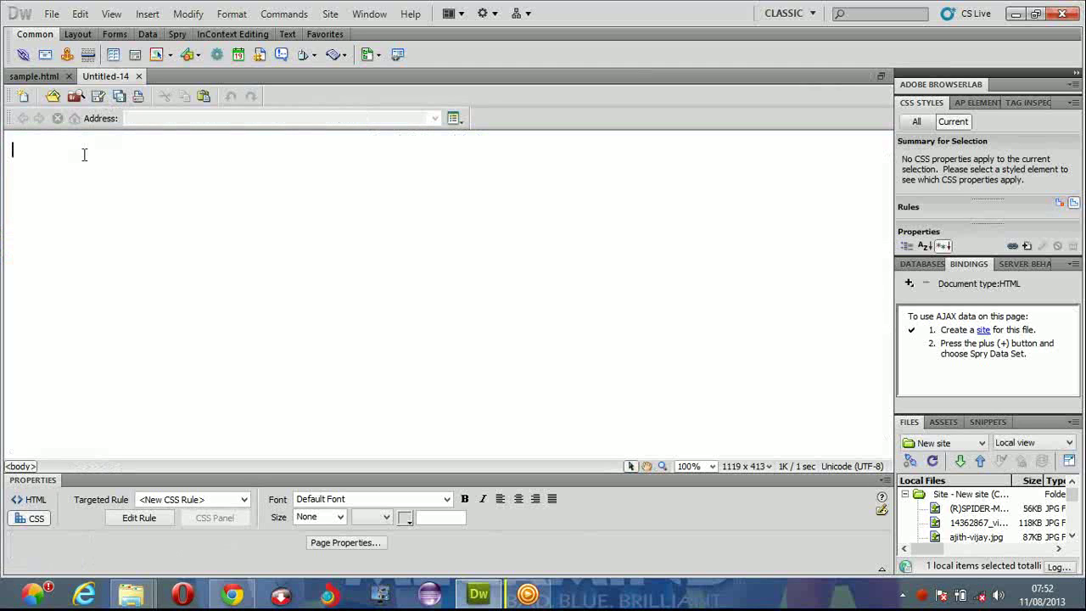
pyautogui.write('w')
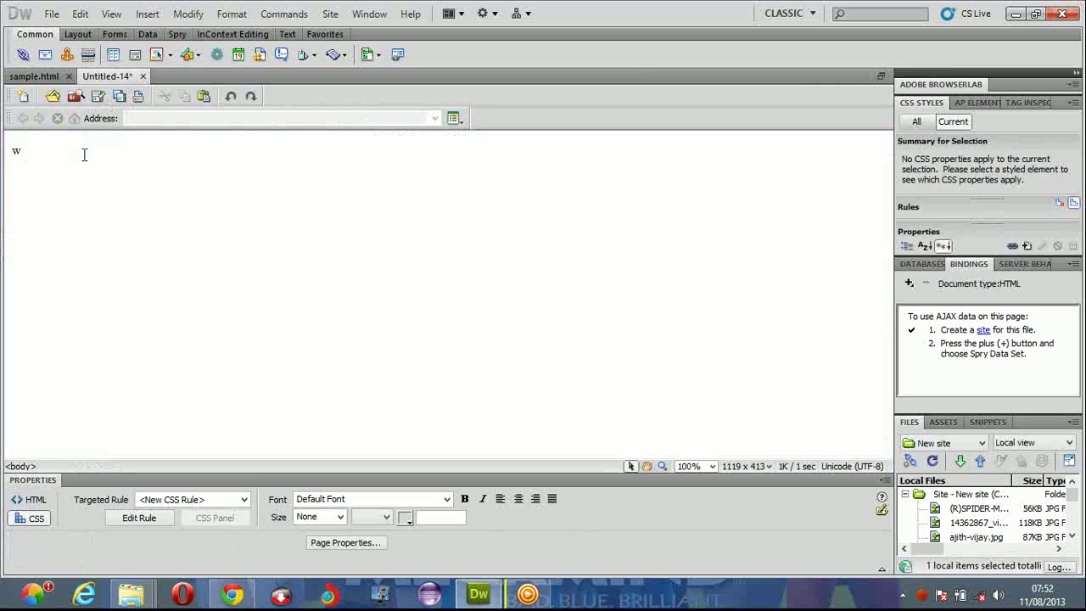
pyautogui.click(84, 155)
pyautogui.write('elc')
pyautogui.write('ag')
pyautogui.write('amil')
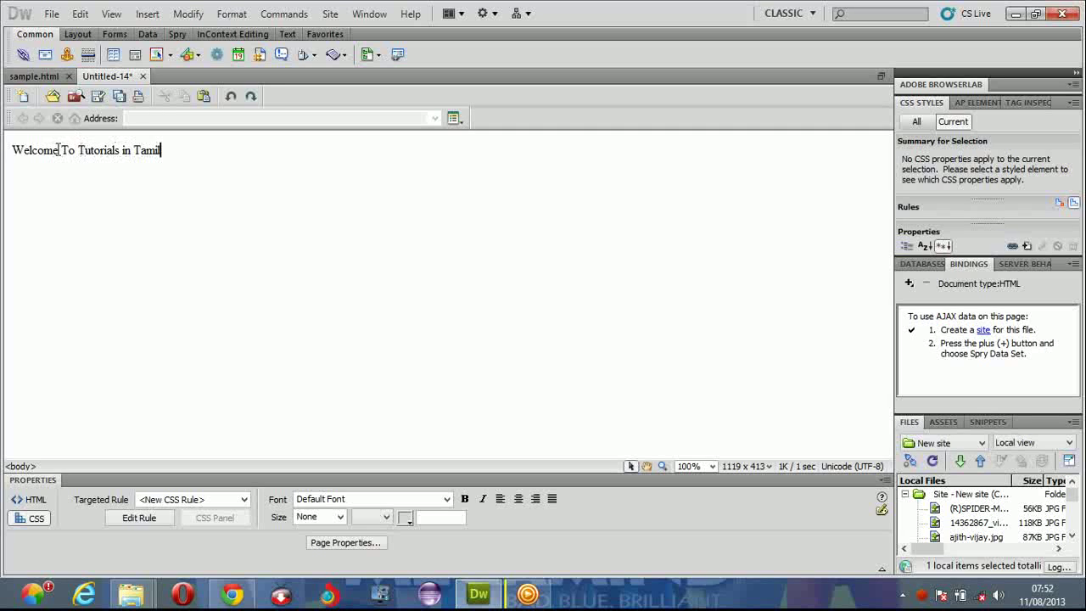
# - Make the whole "Welcome To Tutorials in Tamil" heading bold using HTML formatting
pyautogui.moveTo(13, 151); pyautogui.dragTo(169, 156)
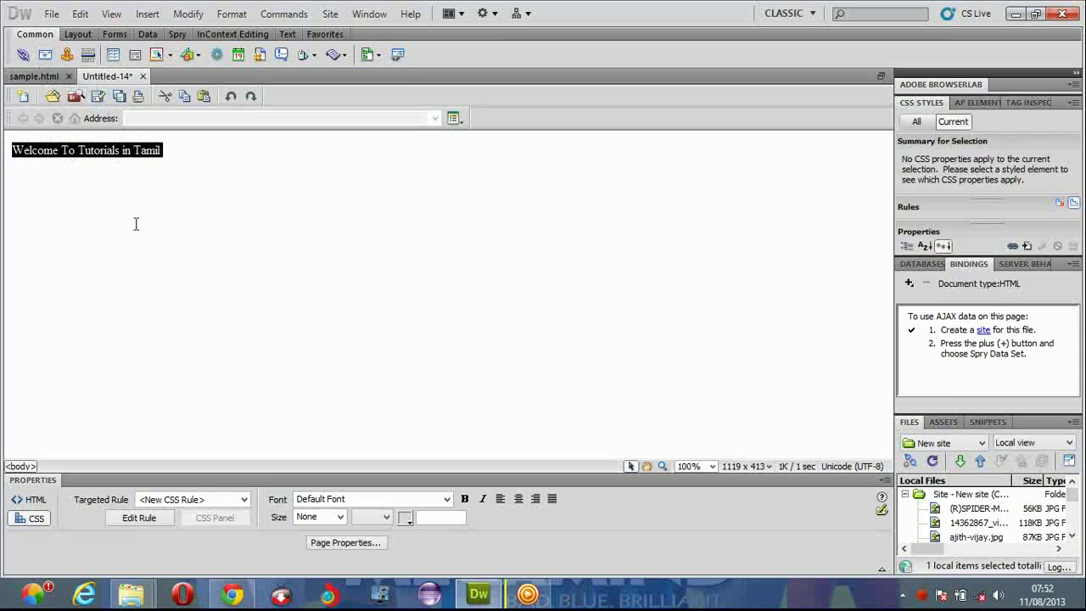
pyautogui.click(30, 498)
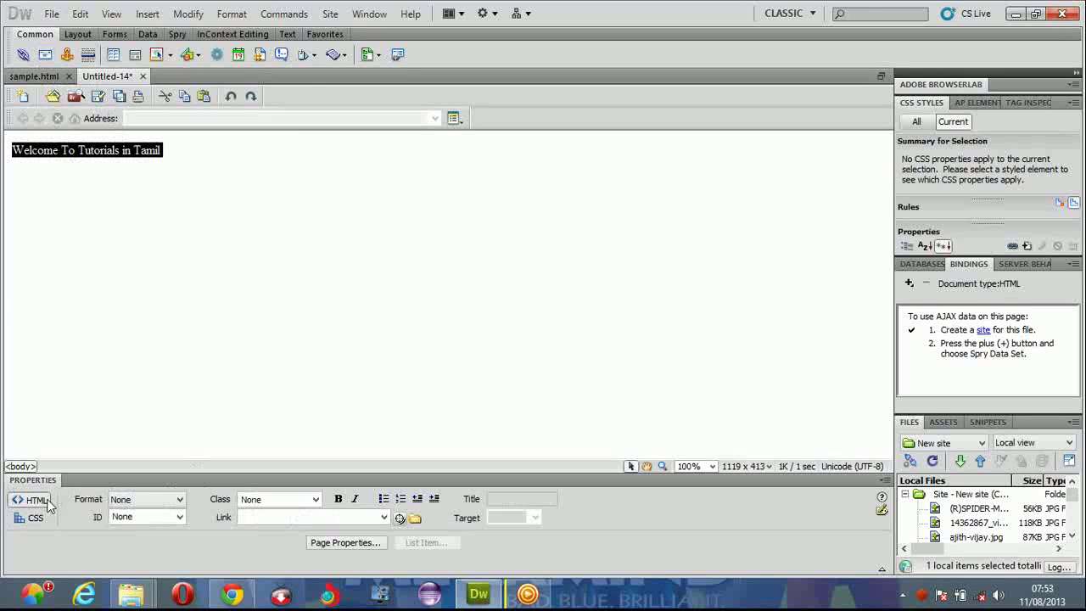
pyautogui.click(337, 498)
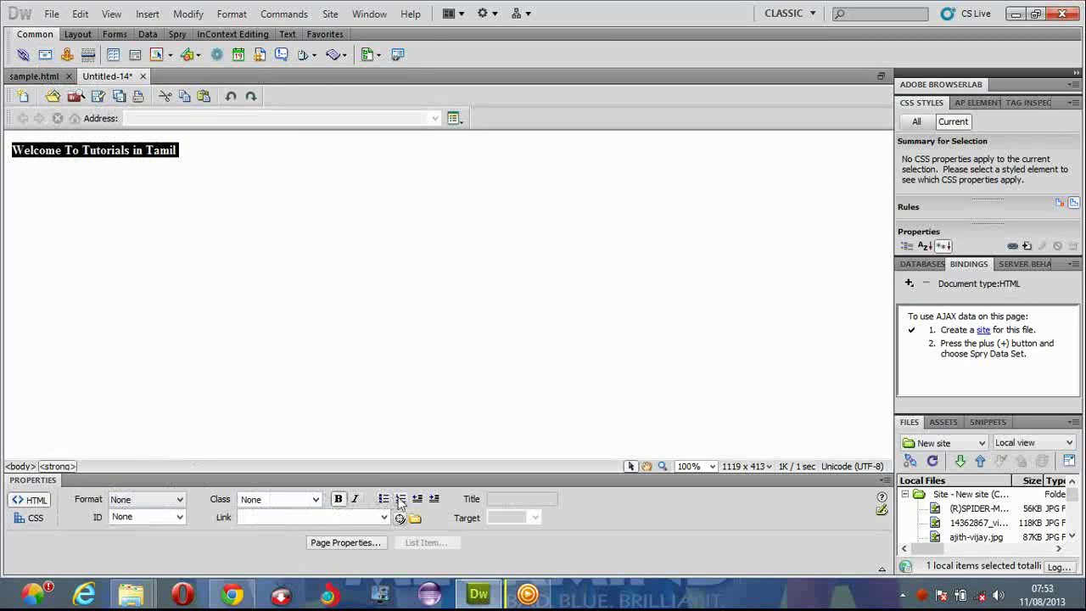
# - Center-align the heading through a new CSS class rule named jk, defined in this document only
pyautogui.click(30, 518)
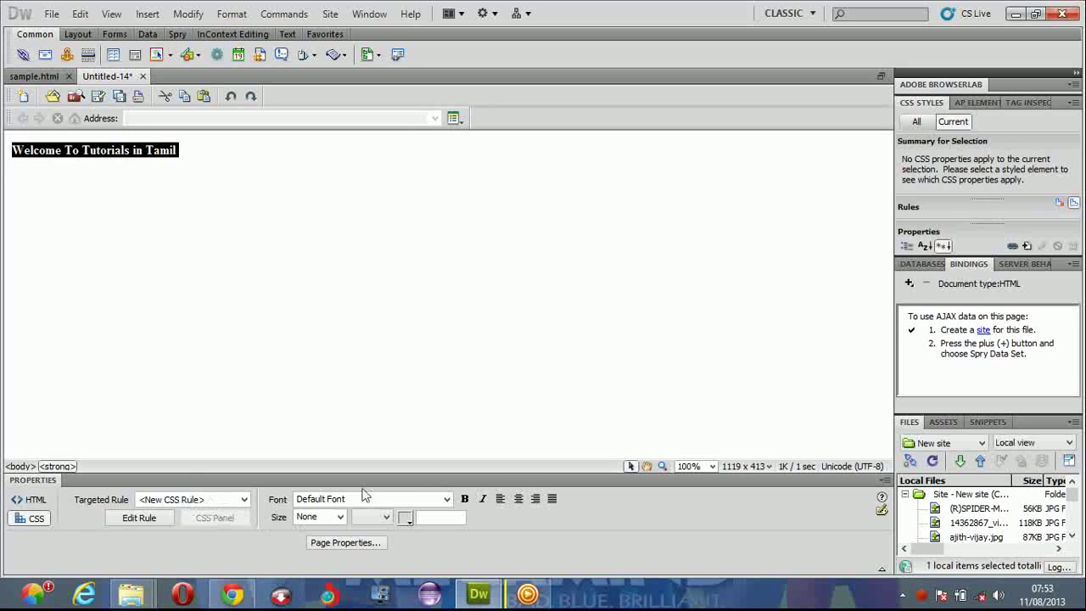
pyautogui.click(518, 499)
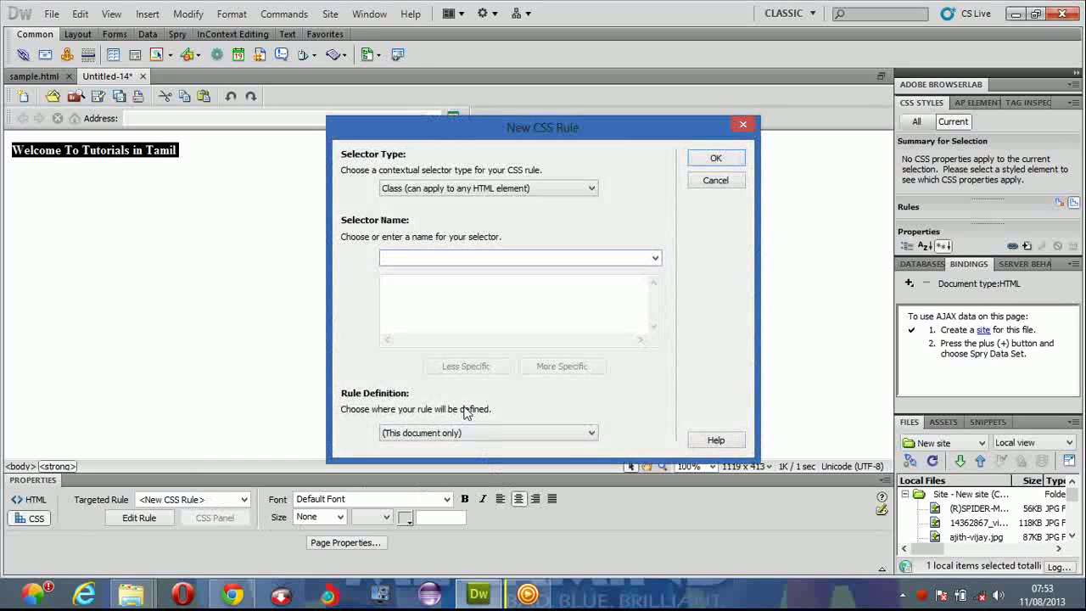
pyautogui.write('jk')
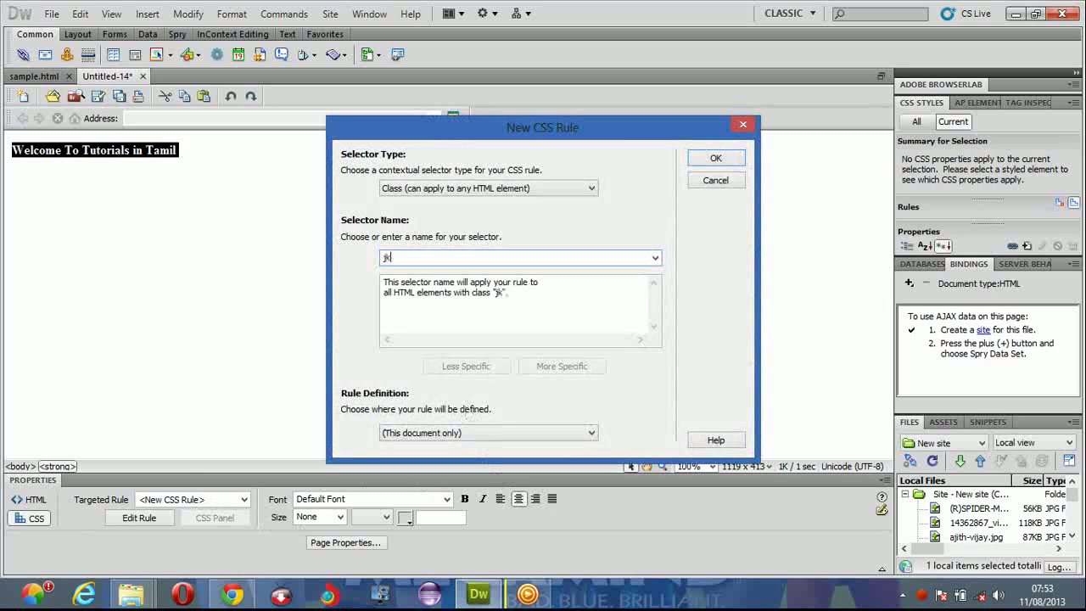
pyautogui.click(700, 162)
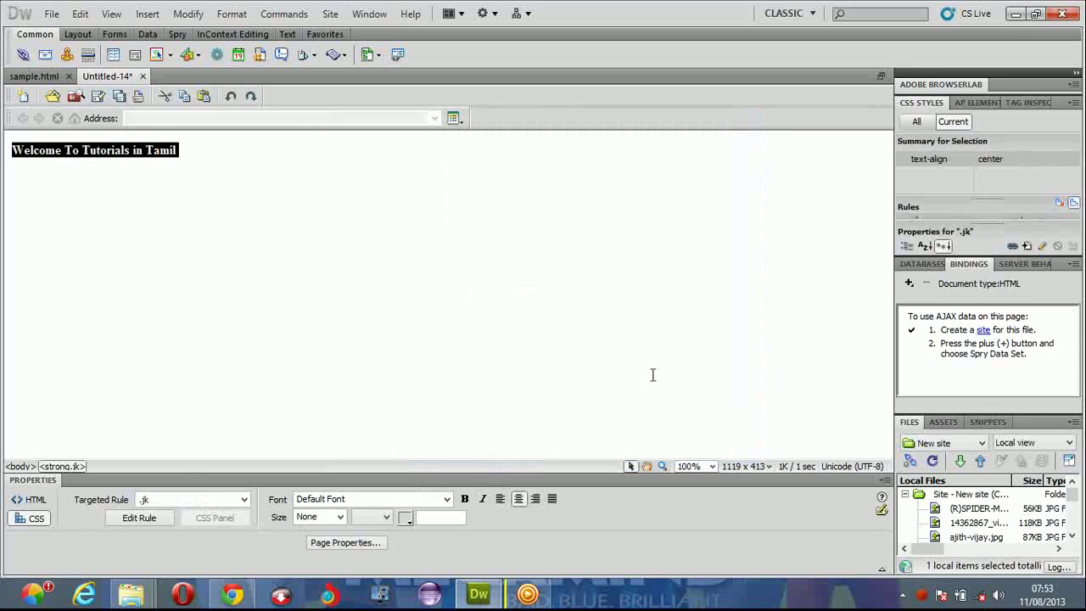
# - Try to center the heading again by switching its alignment off, reapplying the jk class and centering it
pyautogui.click(519, 499)
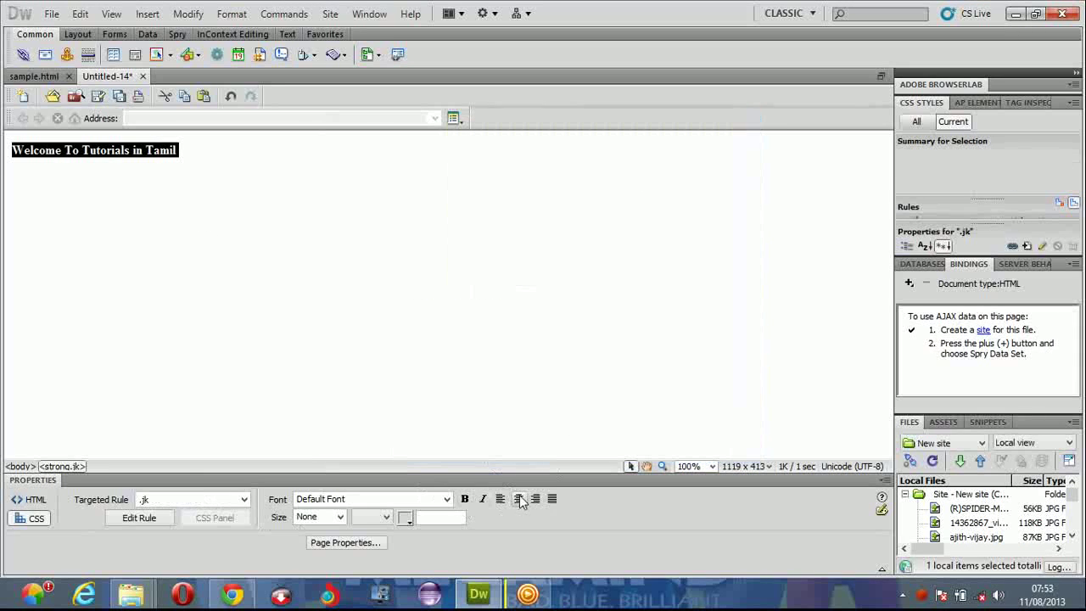
pyautogui.click(216, 498)
pyautogui.click(197, 481)
pyautogui.click(518, 498)
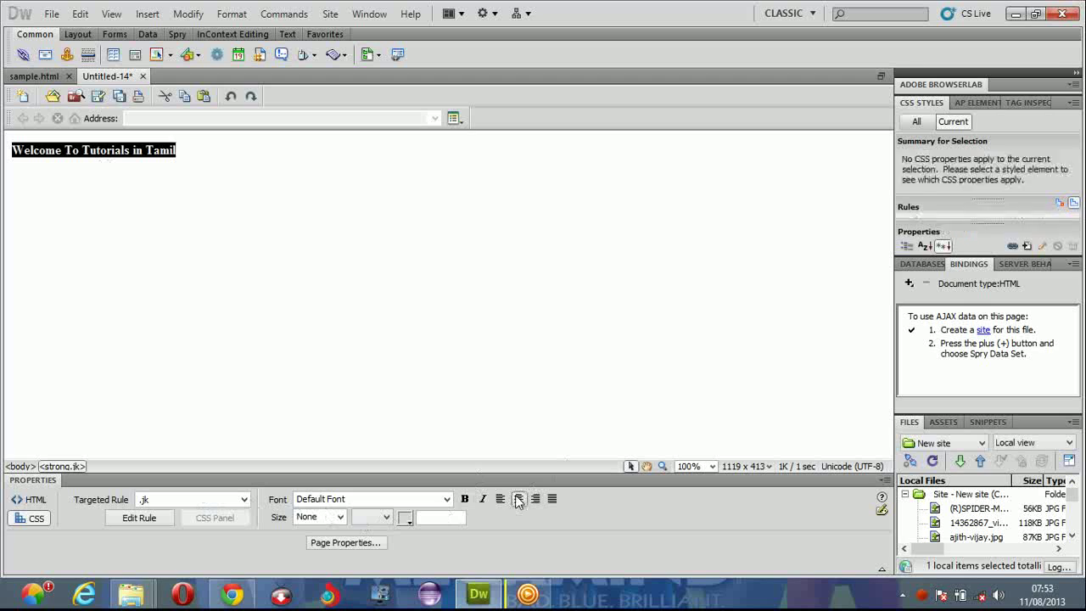
# - Create a new CSS class rule named sd for the heading with the font family Tahoma, Geneva, sans-serif
pyautogui.click(188, 500)
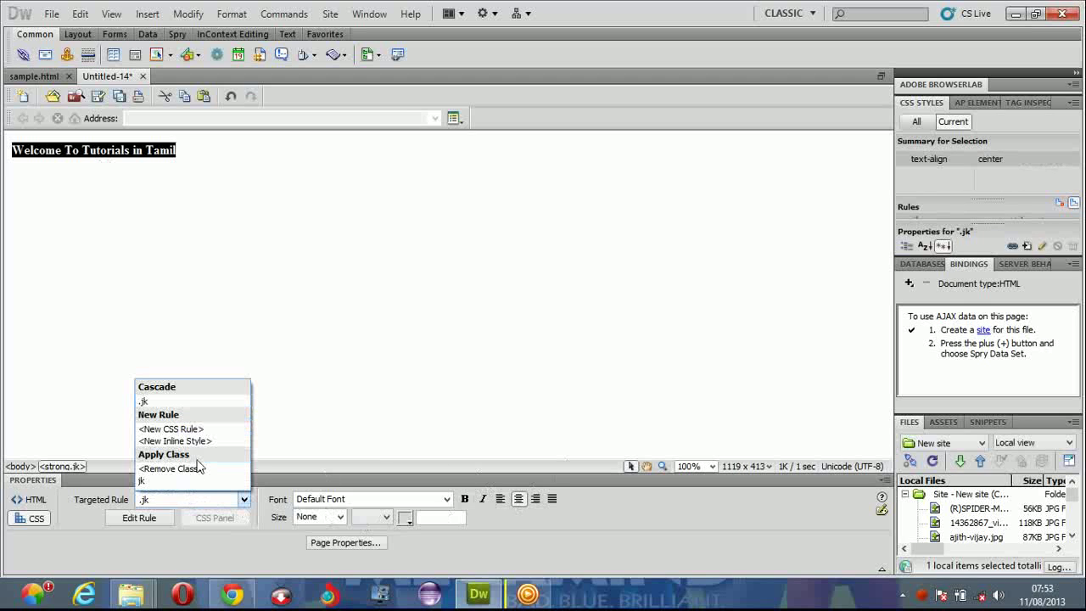
pyautogui.click(201, 427)
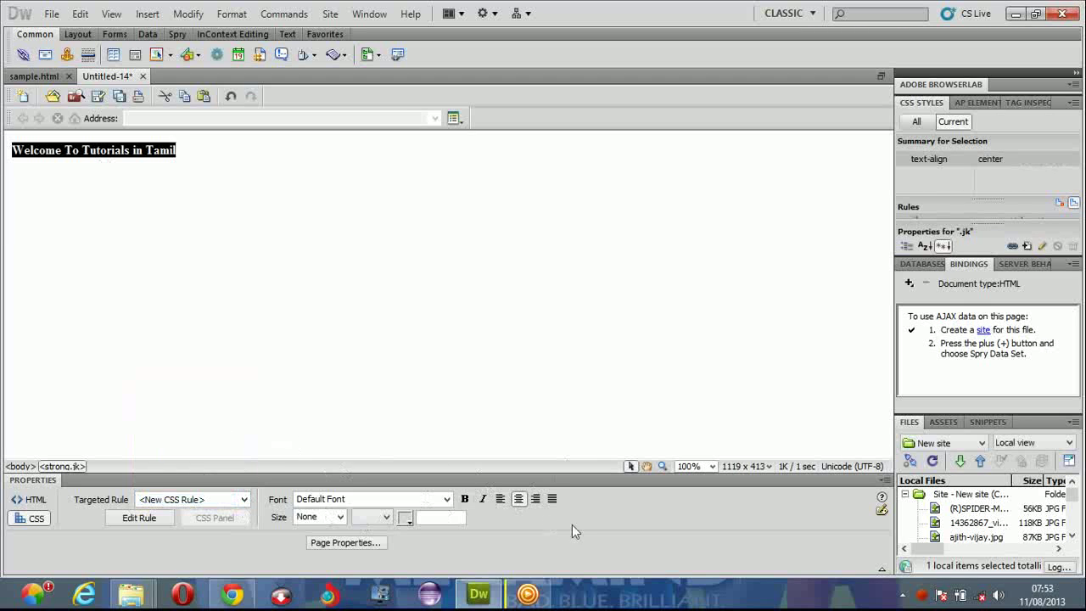
pyautogui.click(159, 518)
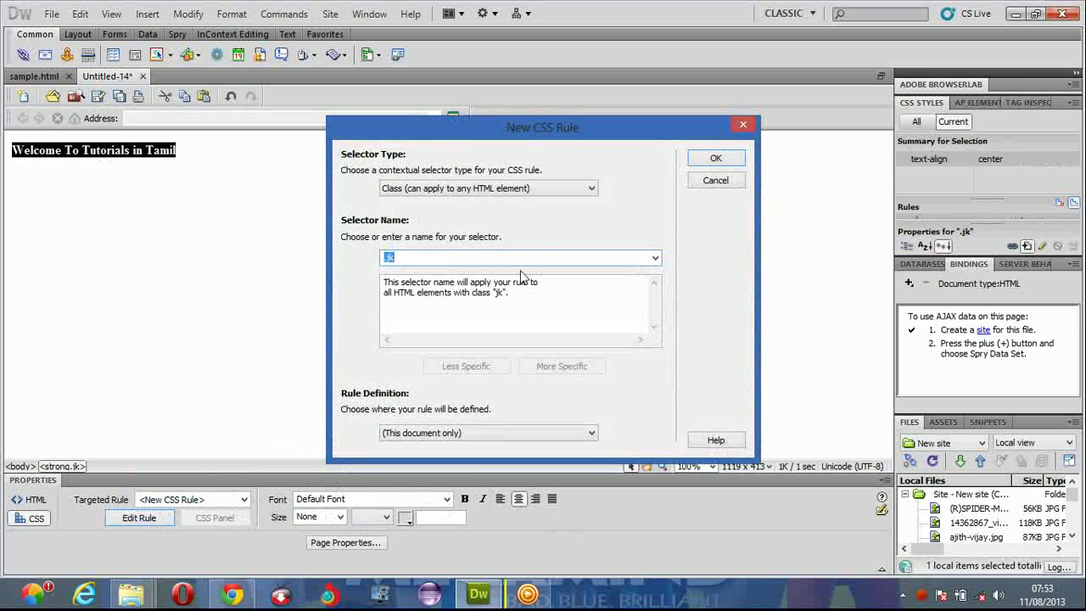
pyautogui.click(715, 158)
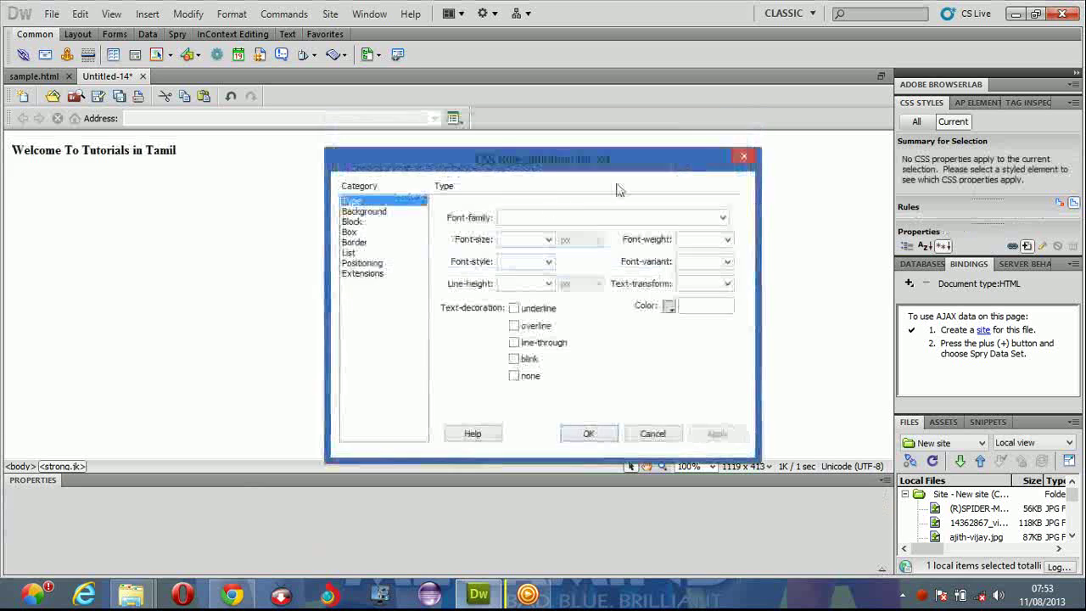
pyautogui.click(361, 212)
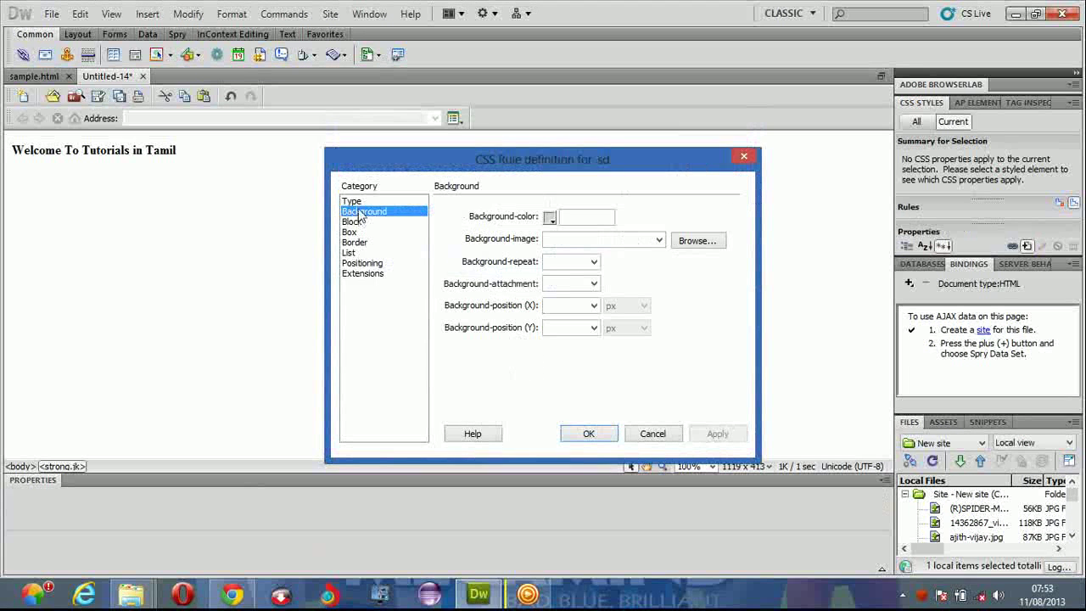
pyautogui.click(359, 204)
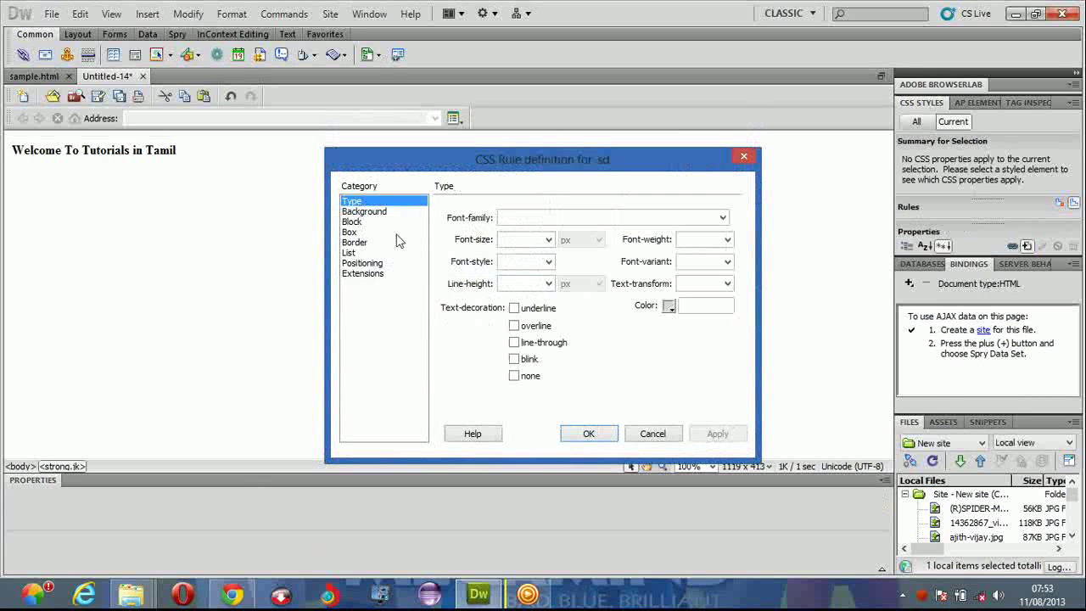
pyautogui.click(705, 220)
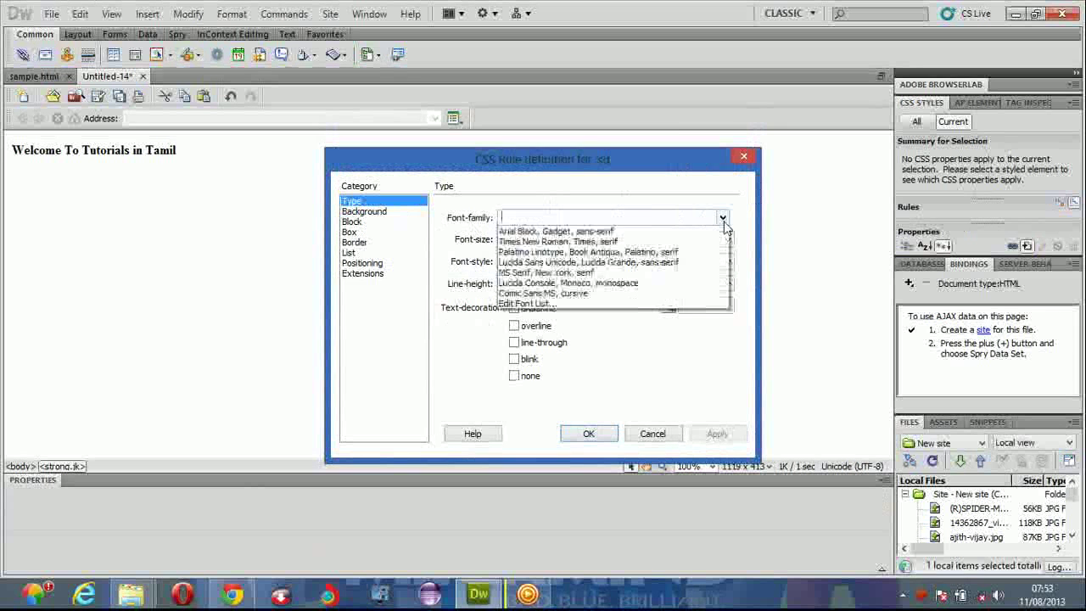
pyautogui.click(567, 278)
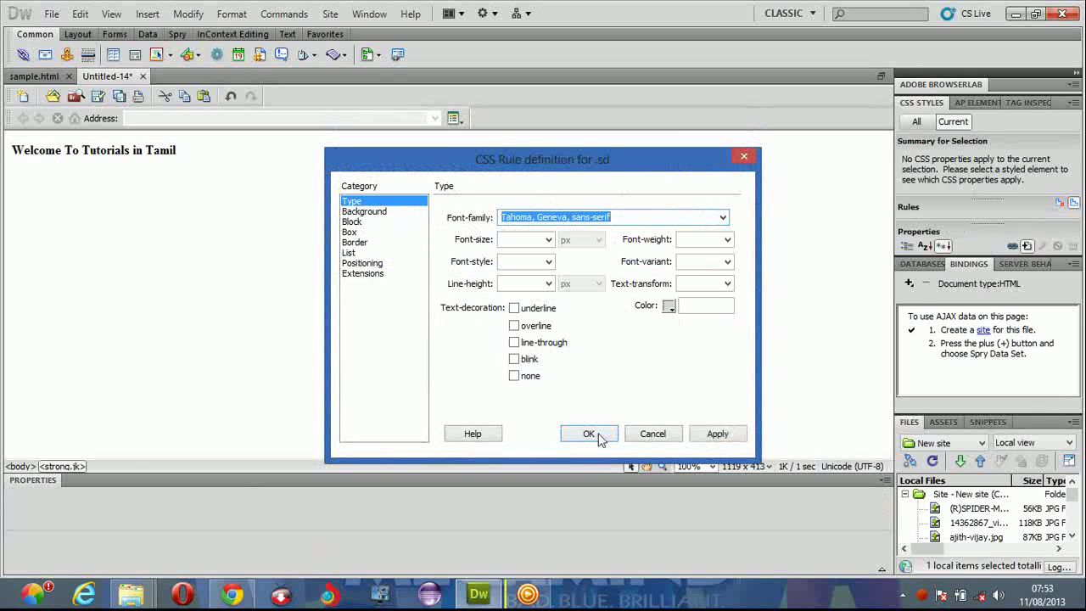
pyautogui.click(592, 435)
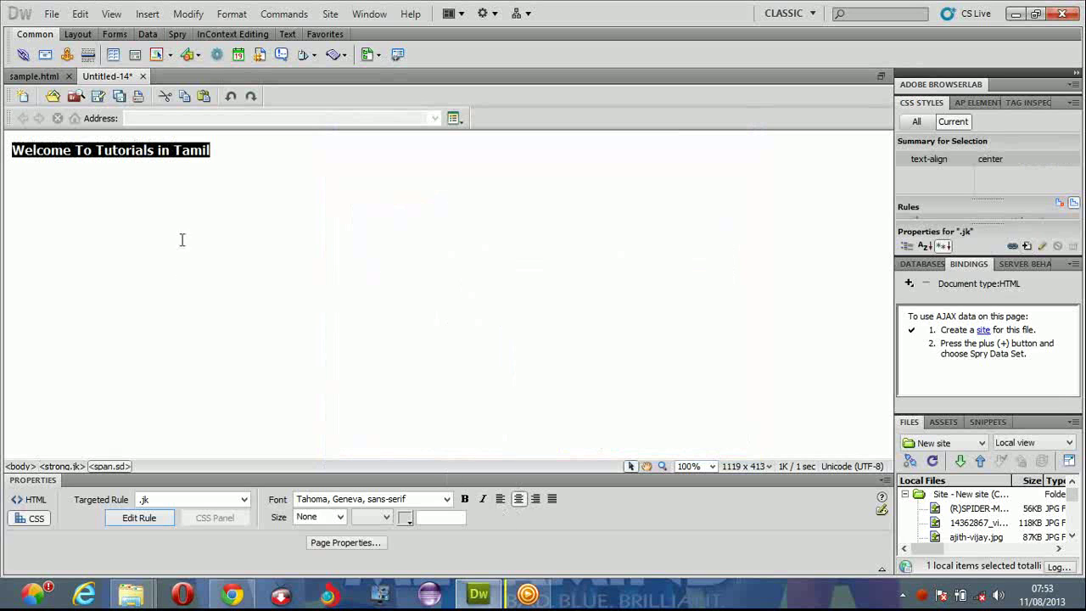
# - Right-align the heading in the jk rule and set its text color to #0CF in the sd rule
pyautogui.click(535, 497)
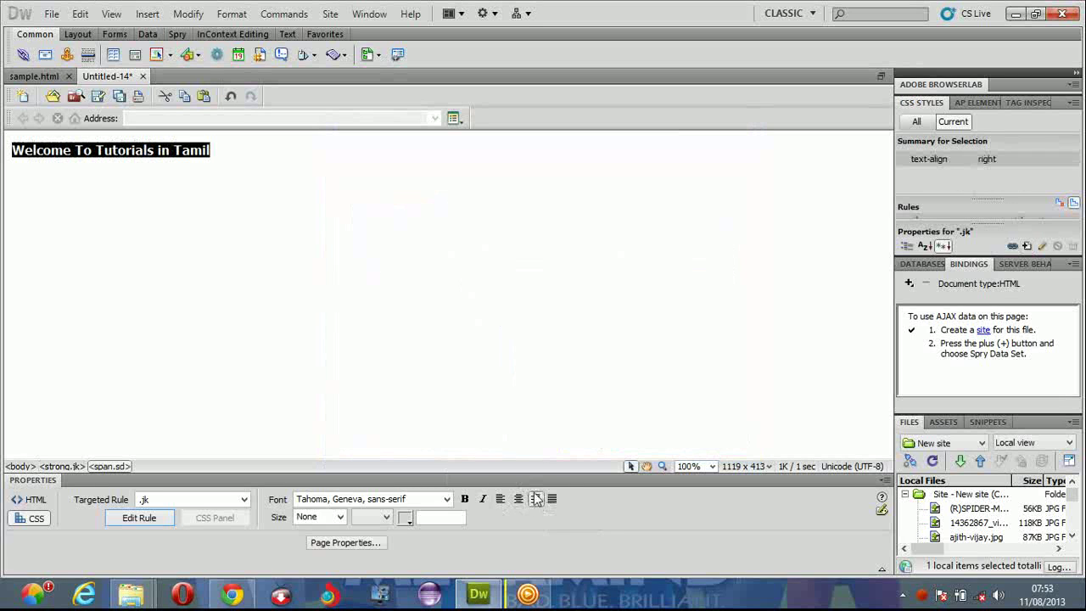
pyautogui.click(68, 157)
pyautogui.moveTo(214, 154); pyautogui.dragTo(15, 158)
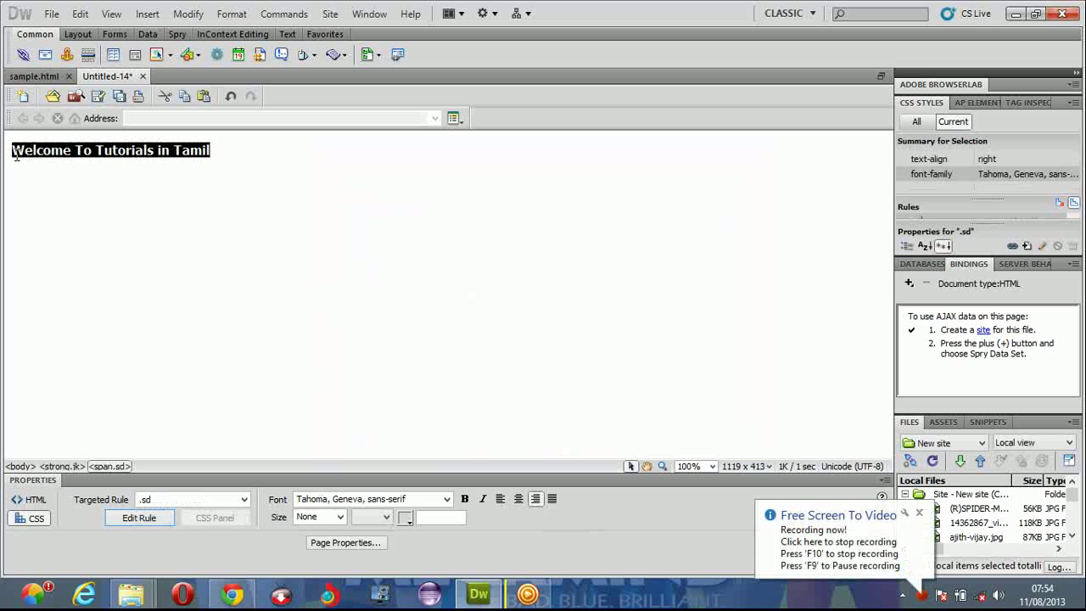
pyautogui.click(37, 502)
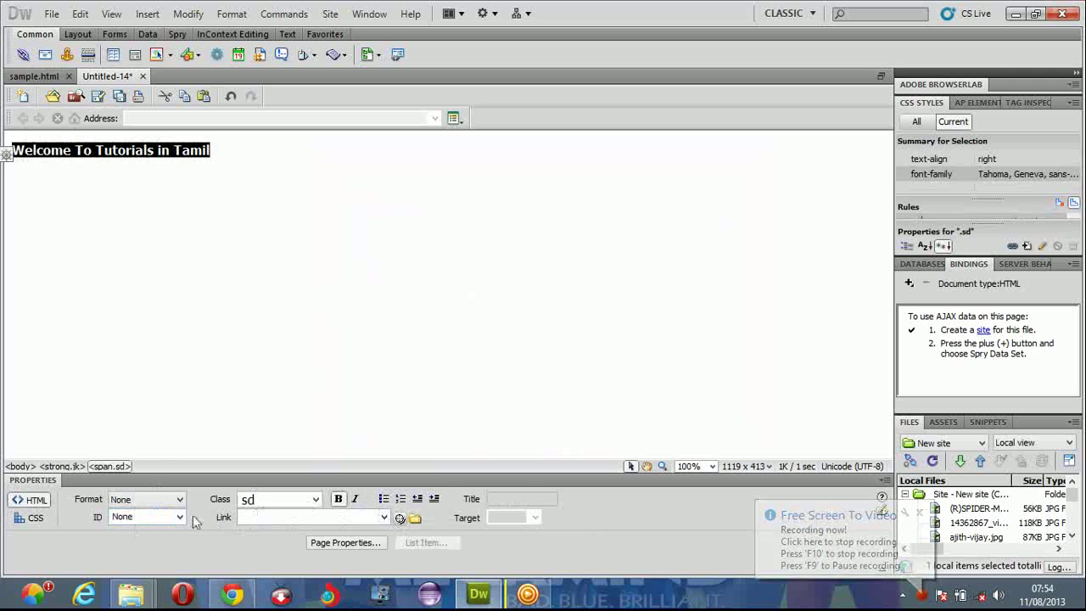
pyautogui.click(36, 518)
pyautogui.click(405, 517)
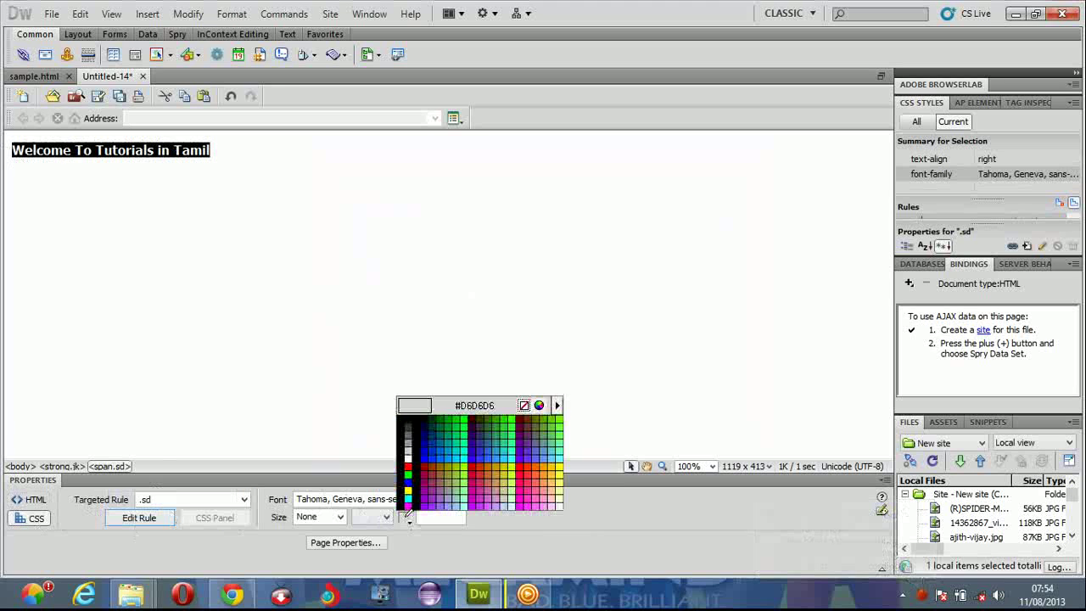
pyautogui.click(458, 458)
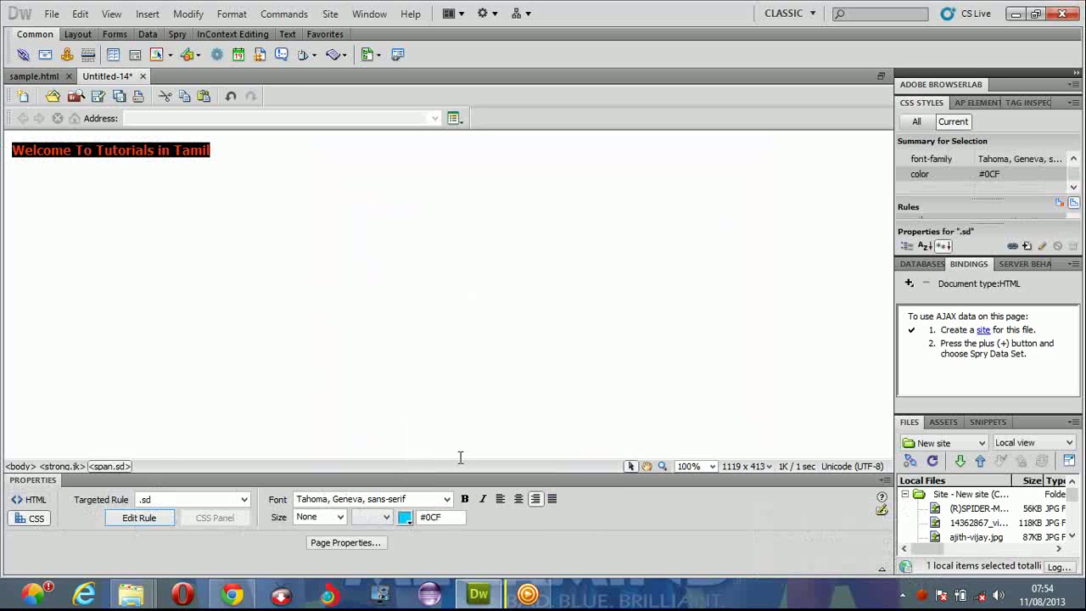
pyautogui.click(153, 228)
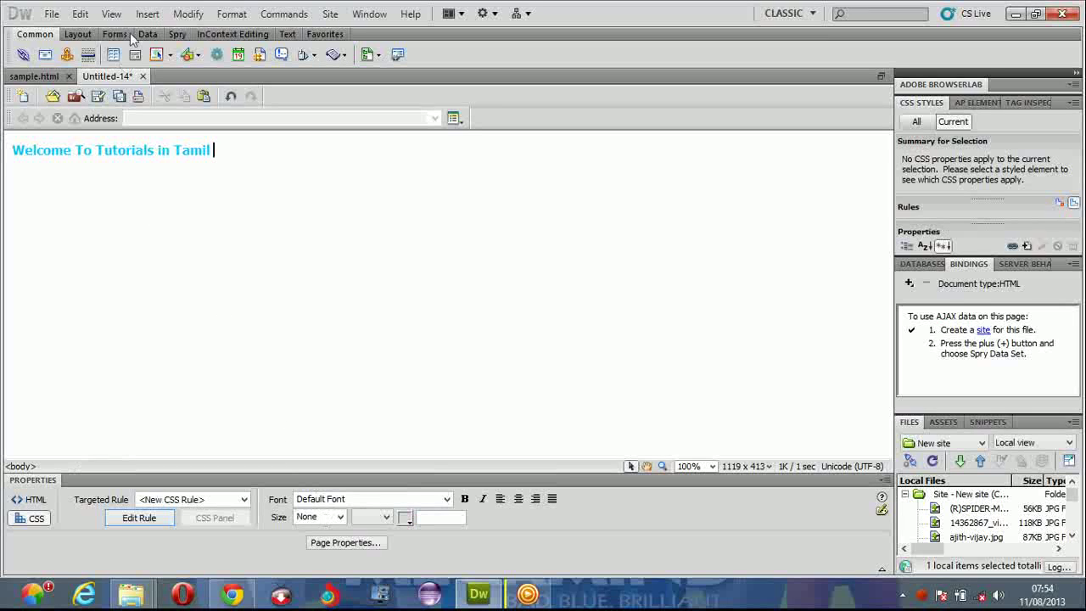
# - Set the page's background color to #CFF in the page properties
pyautogui.click(188, 14)
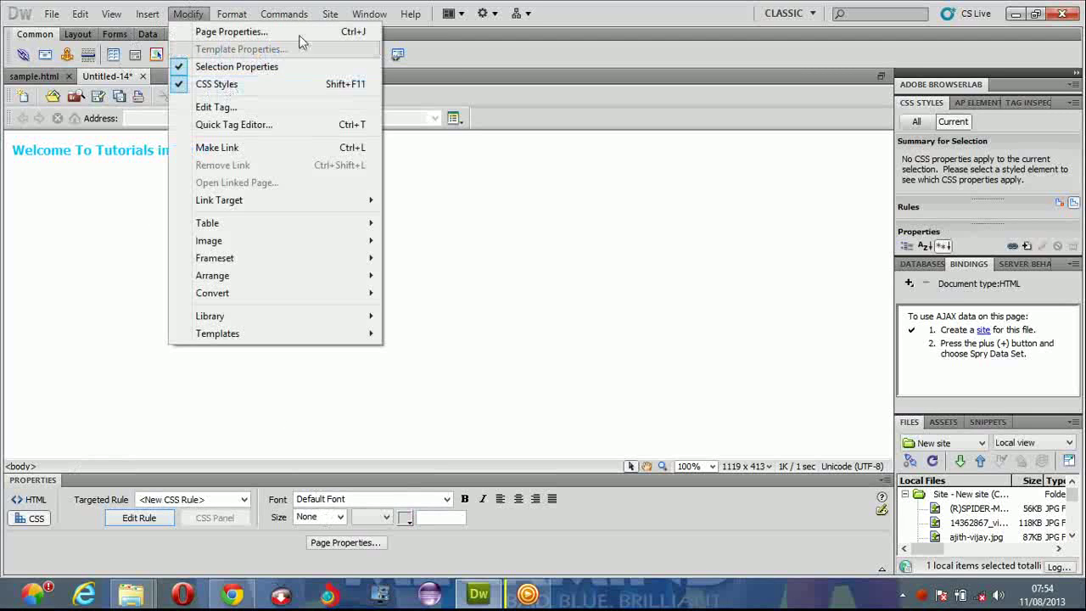
pyautogui.click(224, 32)
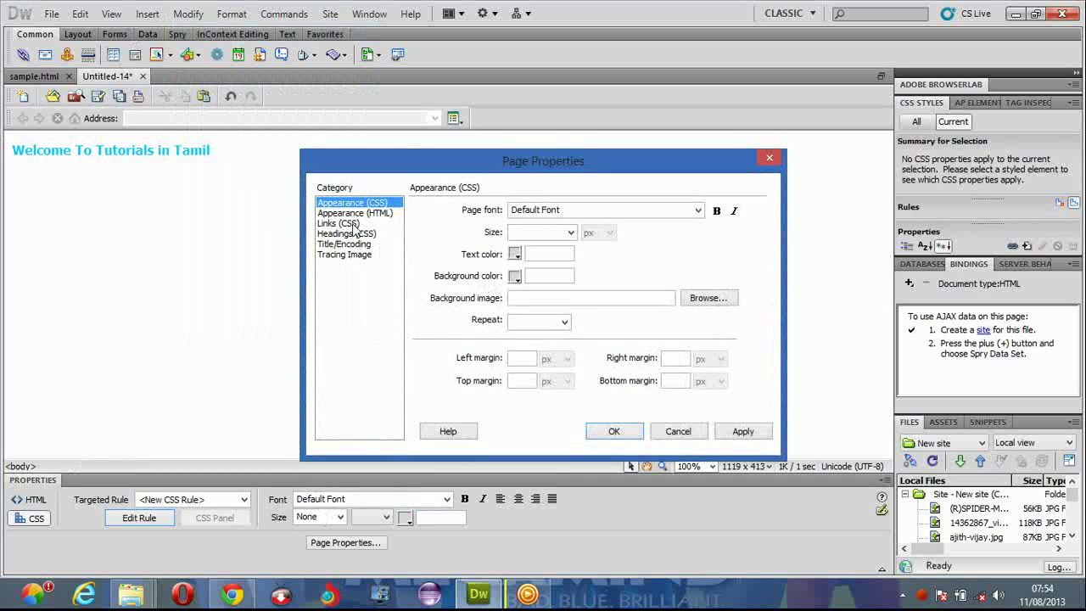
pyautogui.click(513, 276)
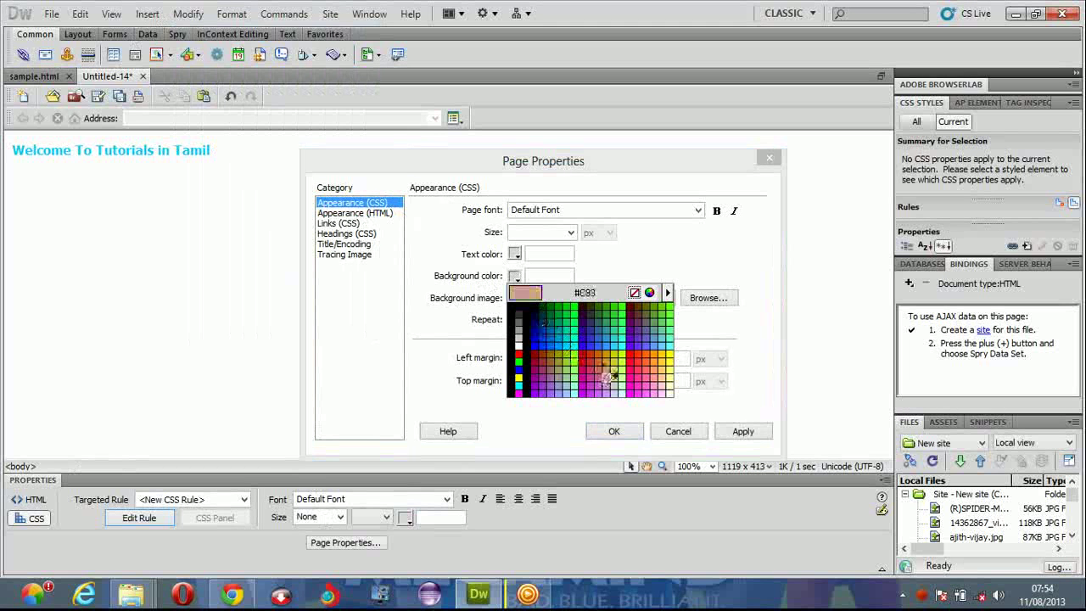
pyautogui.click(630, 391)
pyautogui.click(614, 431)
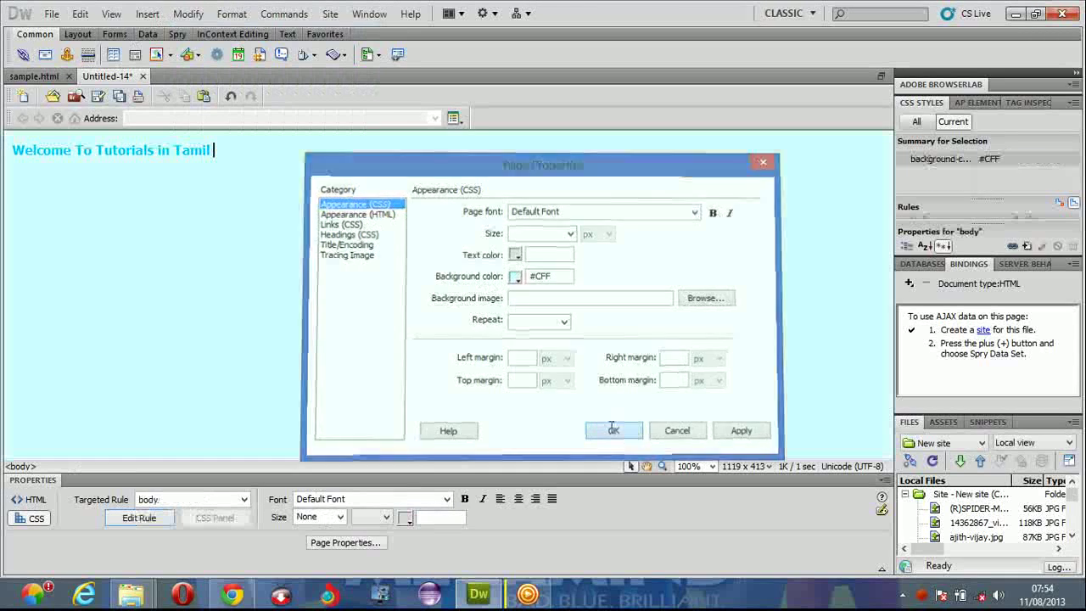
pyautogui.moveTo(12, 151); pyautogui.dragTo(238, 194)
pyautogui.click(61, 170)
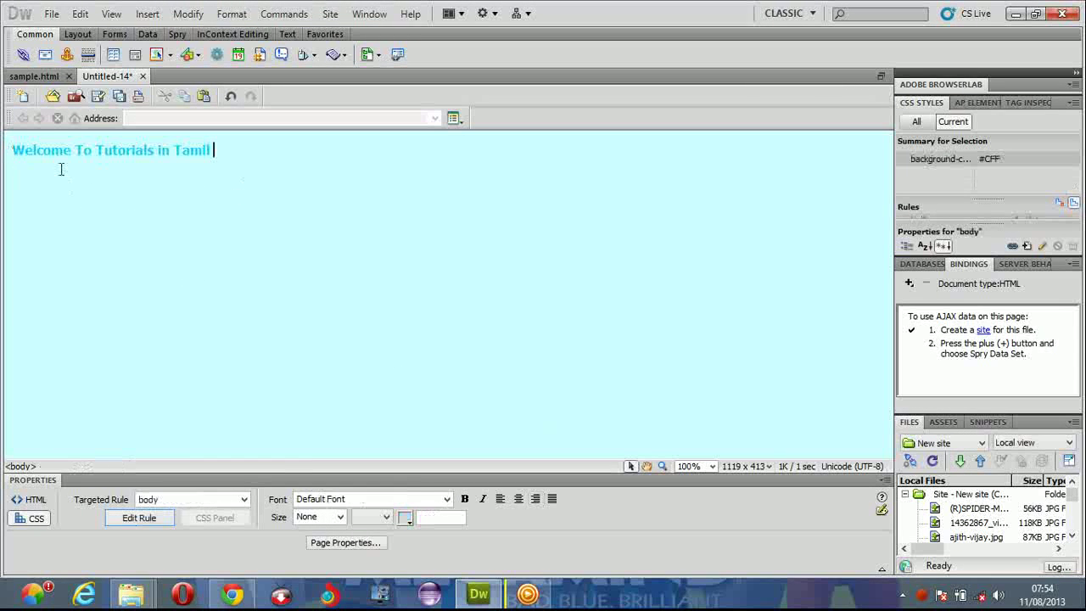
pyautogui.click(17, 149)
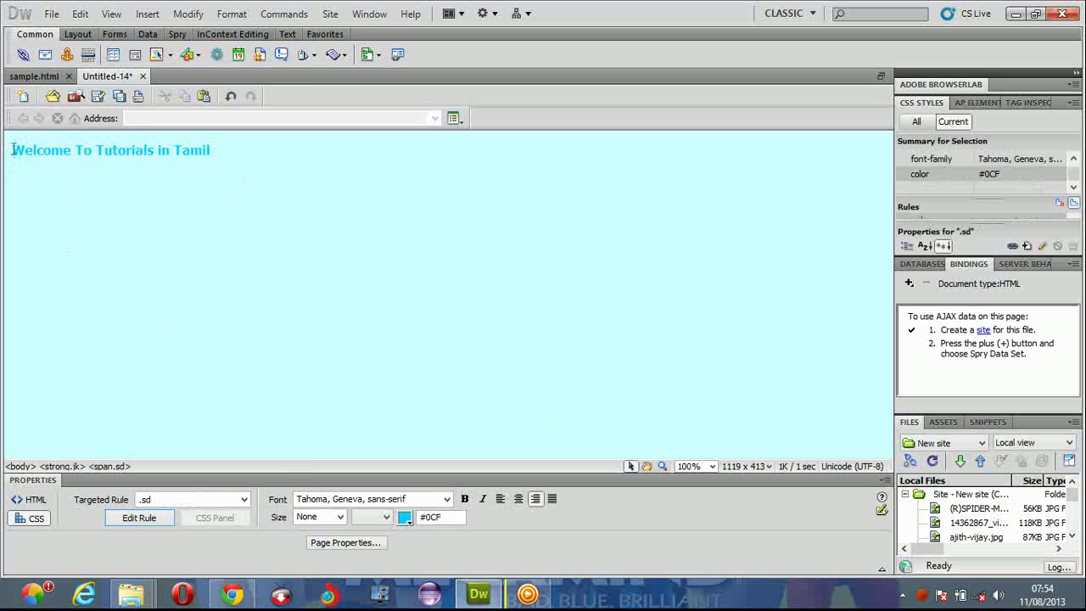
pyautogui.click(174, 499)
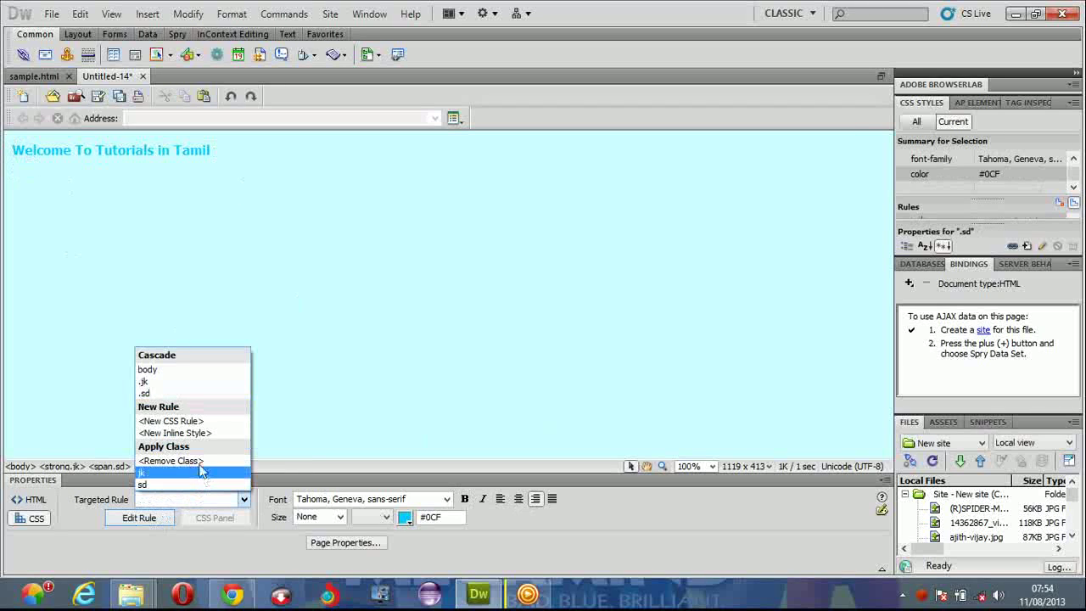
pyautogui.click(200, 370)
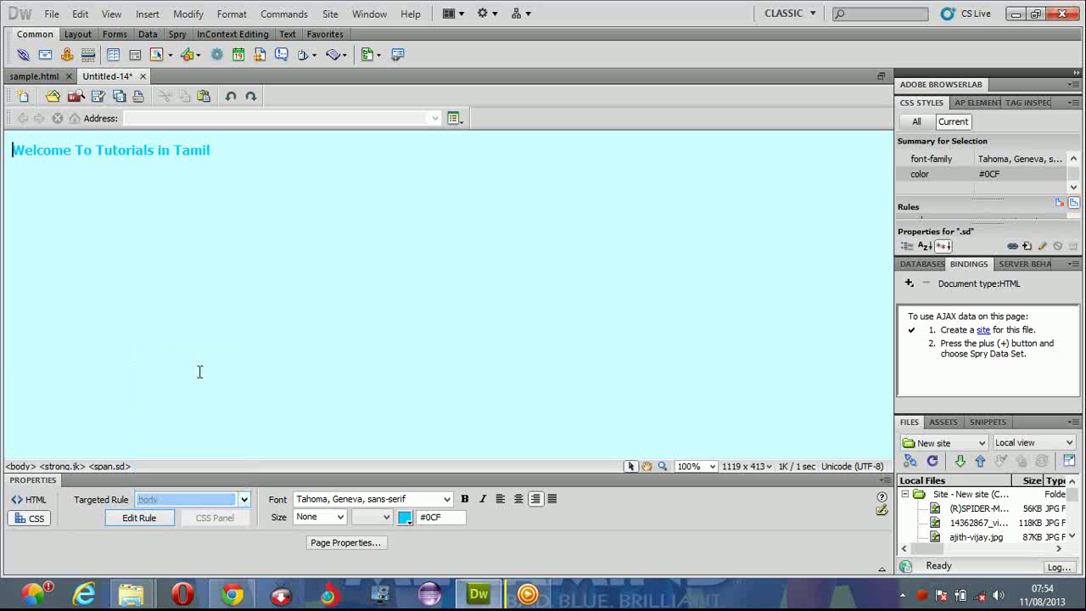
pyautogui.click(36, 76)
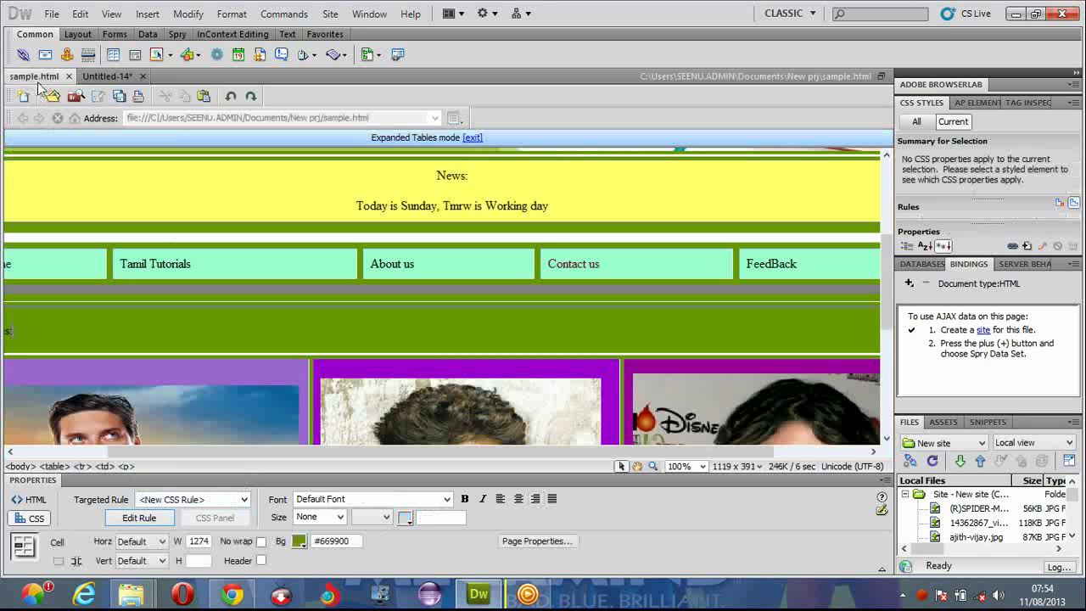
pyautogui.click(125, 77)
pyautogui.click(227, 166)
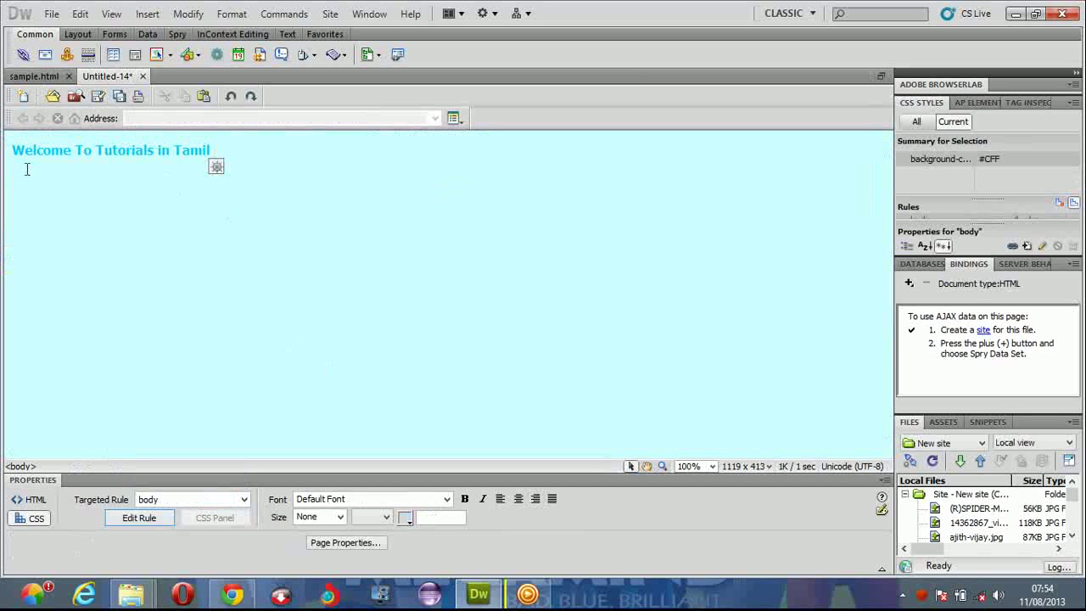
# - Apply the jk class and the sd class to the whole heading and left-align it in the sd rule
pyautogui.moveTo(11, 149); pyautogui.dragTo(219, 159)
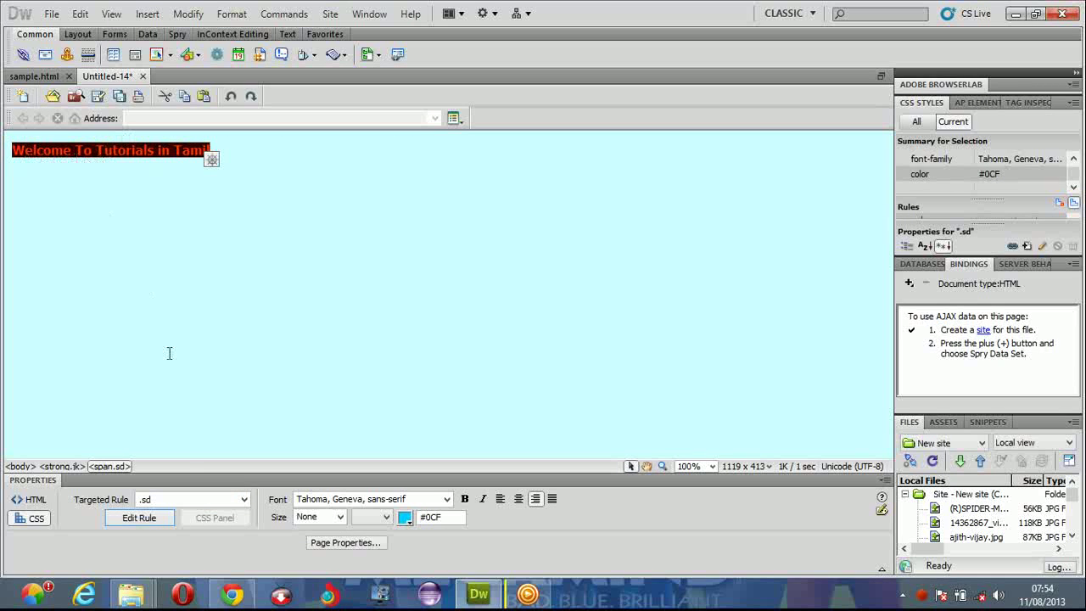
pyautogui.click(165, 504)
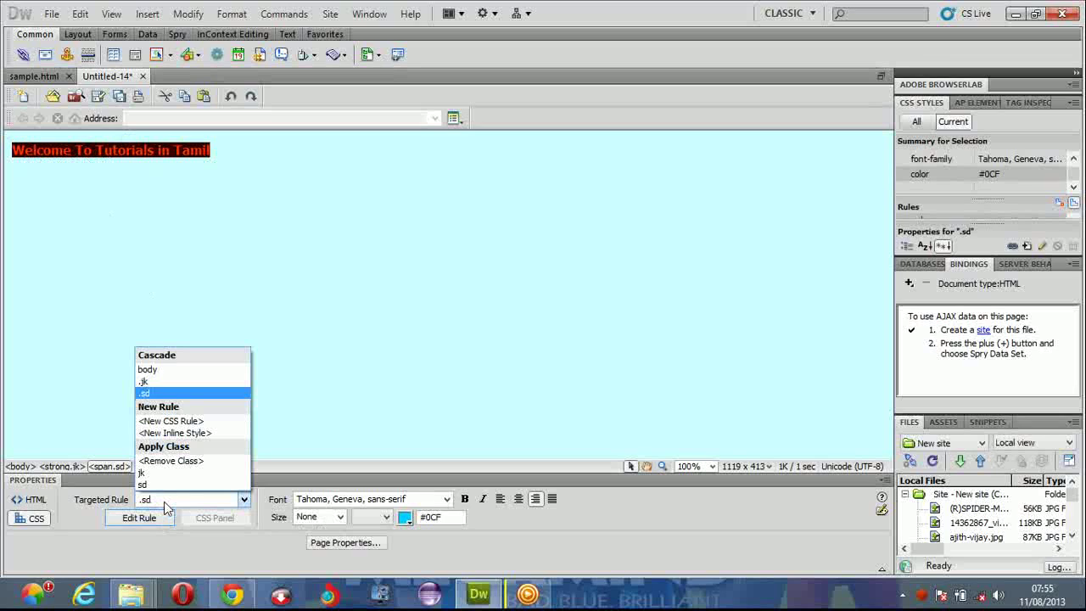
pyautogui.click(209, 472)
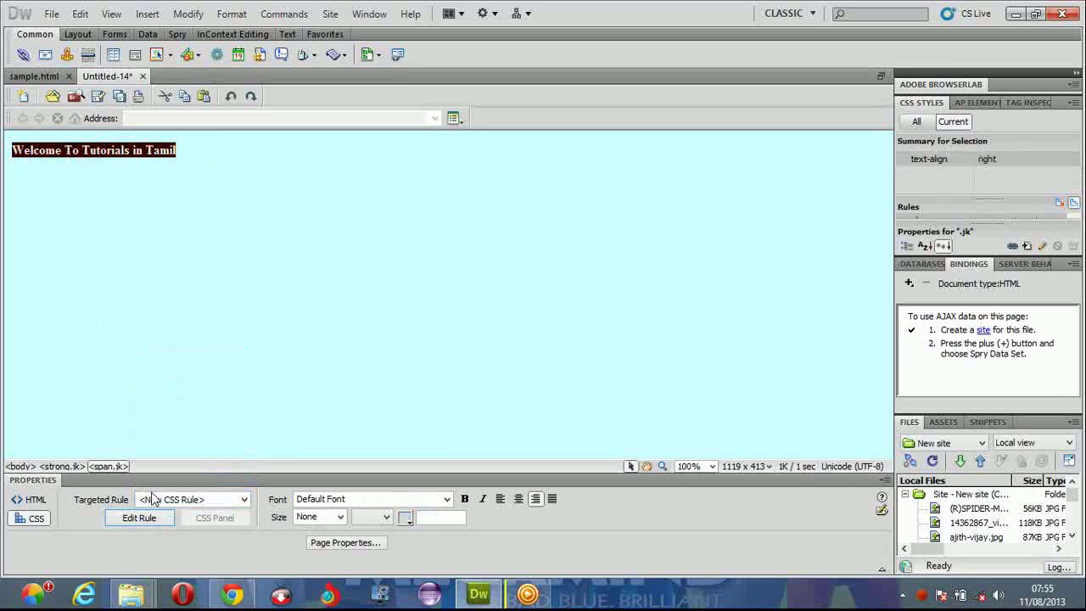
pyautogui.click(183, 500)
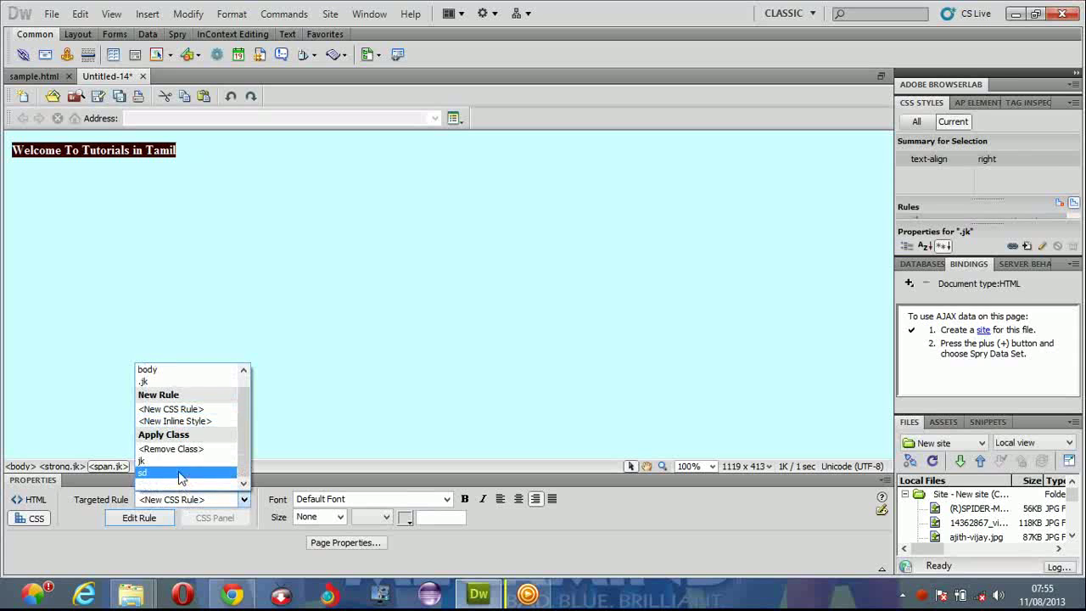
pyautogui.click(181, 472)
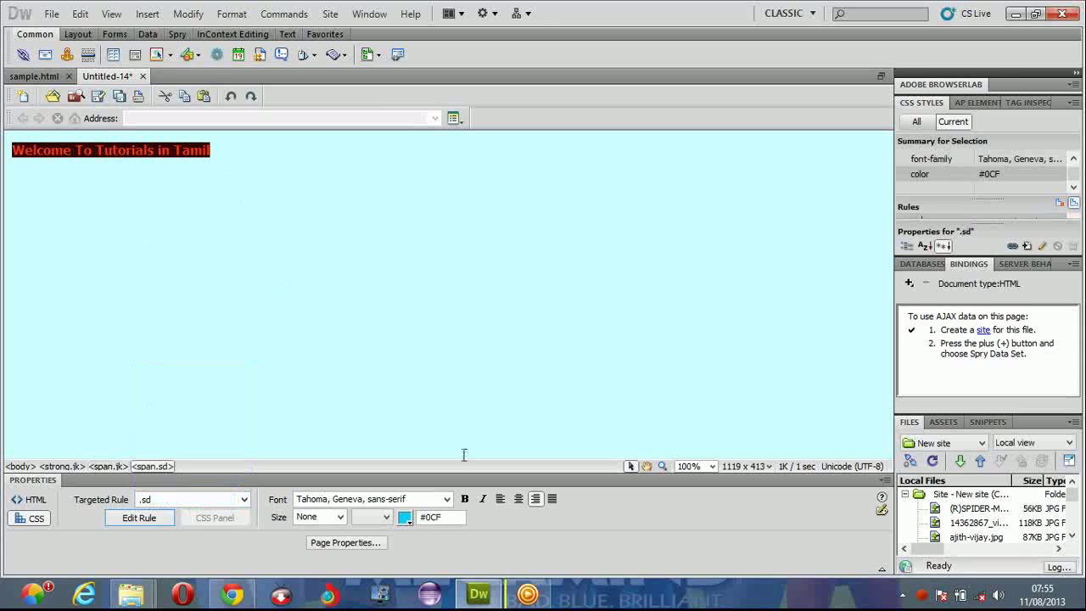
pyautogui.click(499, 498)
# - Indent the heading nine levels to move it toward the middle of the page
pyautogui.click(34, 502)
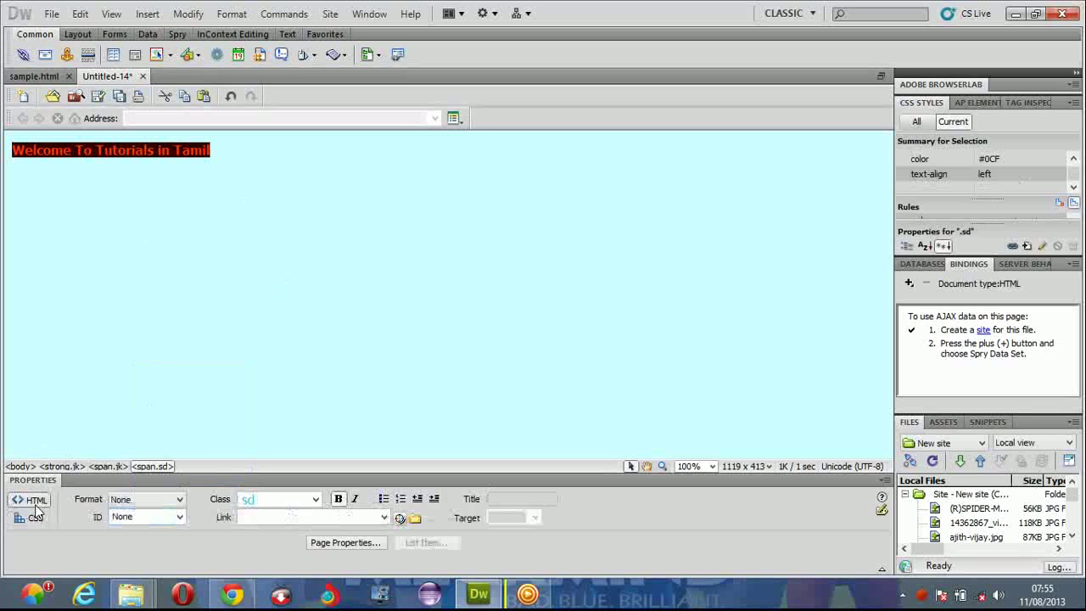
pyautogui.click(433, 498)
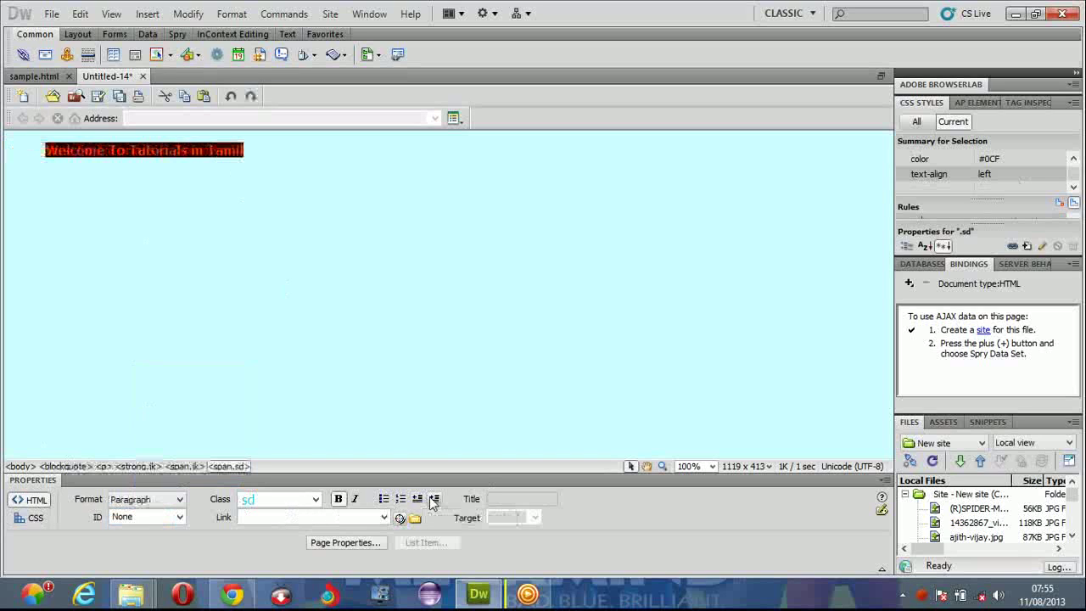
pyautogui.click(433, 500)
pyautogui.click(433, 499)
pyautogui.click(434, 500)
pyautogui.click(433, 499)
pyautogui.click(433, 500)
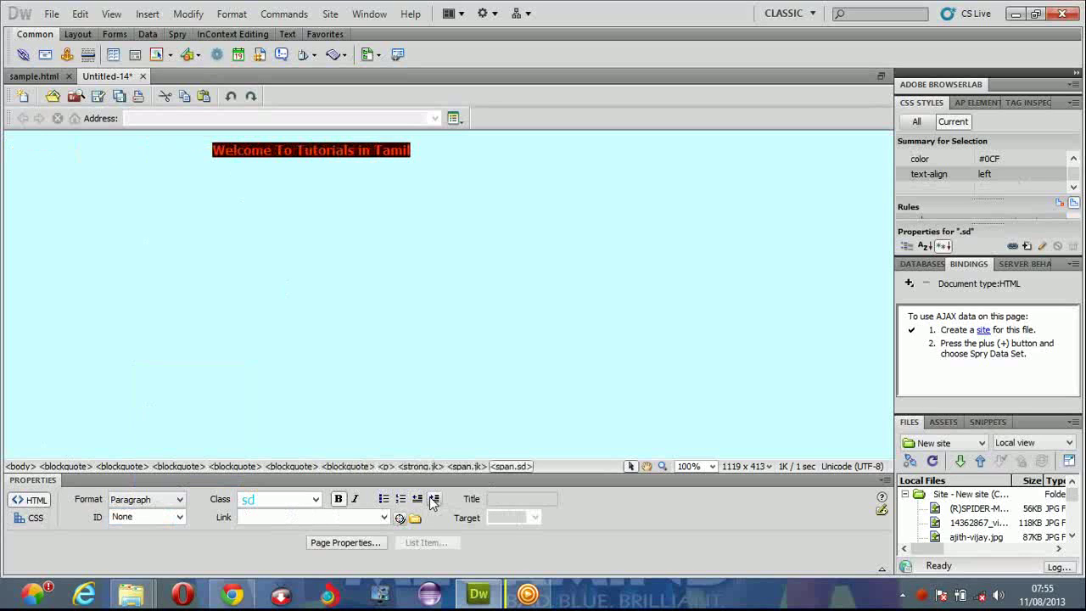
pyautogui.click(434, 499)
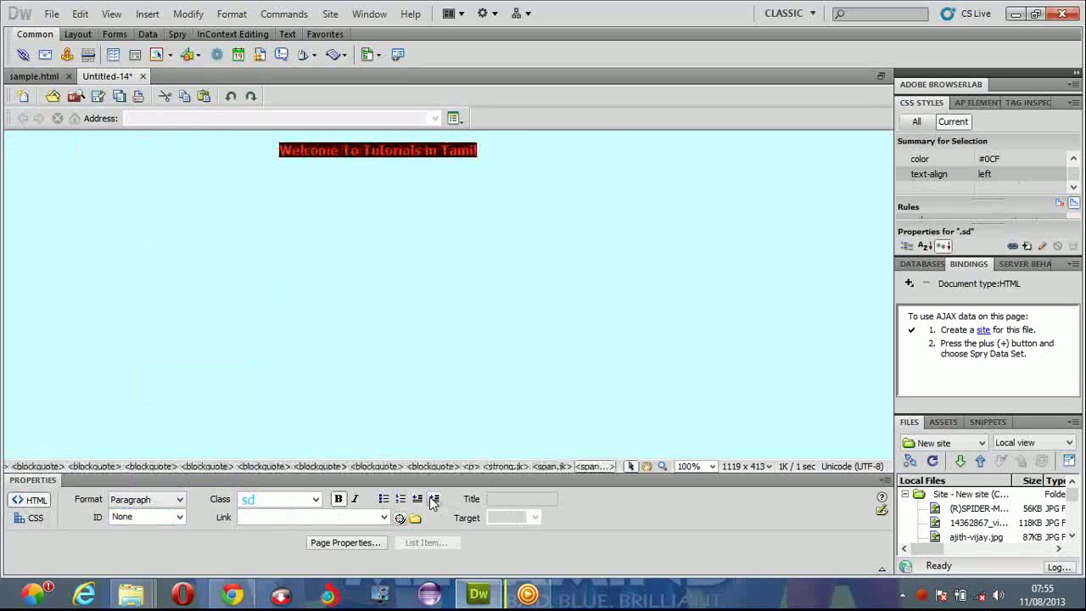
pyautogui.click(433, 499)
# - Insert the ajith-vijay image from the New prj folder on a new line below the heading, with the alternate text ajith
pyautogui.click(528, 151)
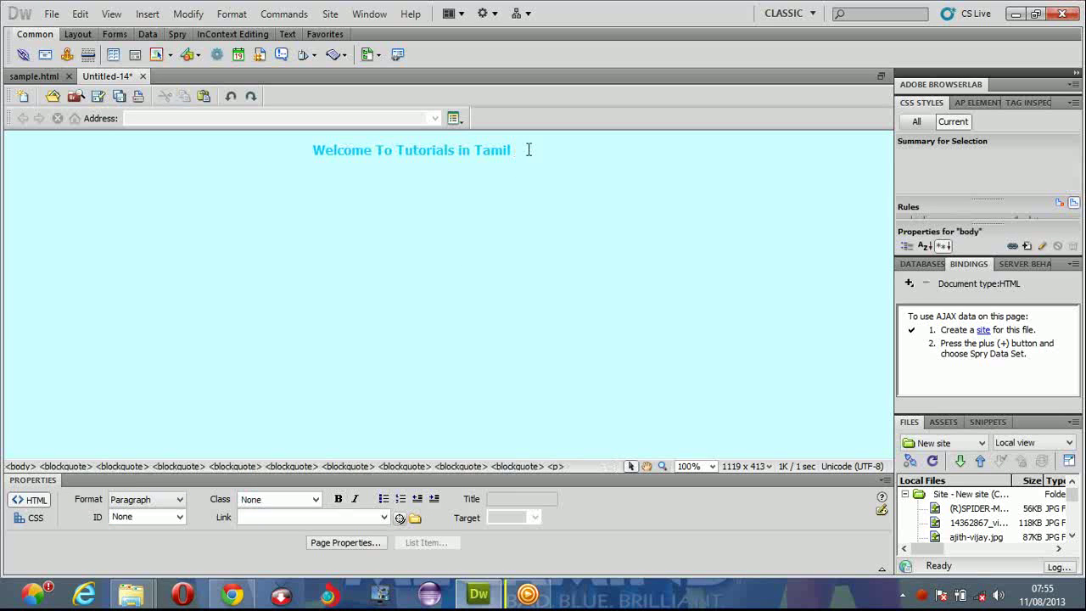
pyautogui.press('Return')
pyautogui.click(170, 60)
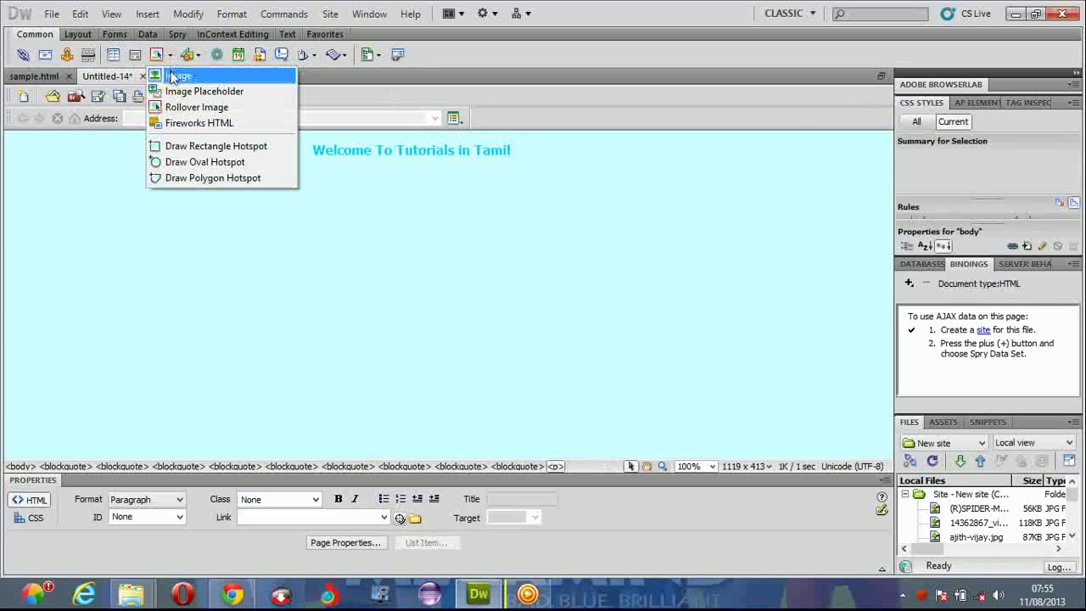
pyautogui.click(174, 74)
pyautogui.moveTo(618, 246)
pyautogui.mouseDown()
pyautogui.moveTo(607, 270)
pyautogui.moveTo(607, 251)
pyautogui.mouseUp()
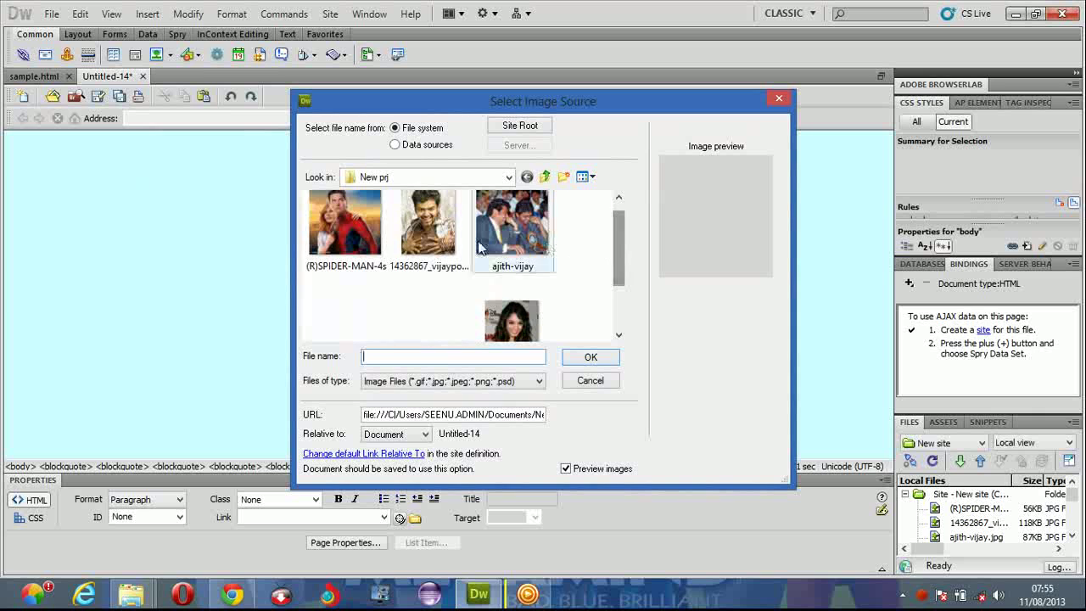
pyautogui.click(511, 222)
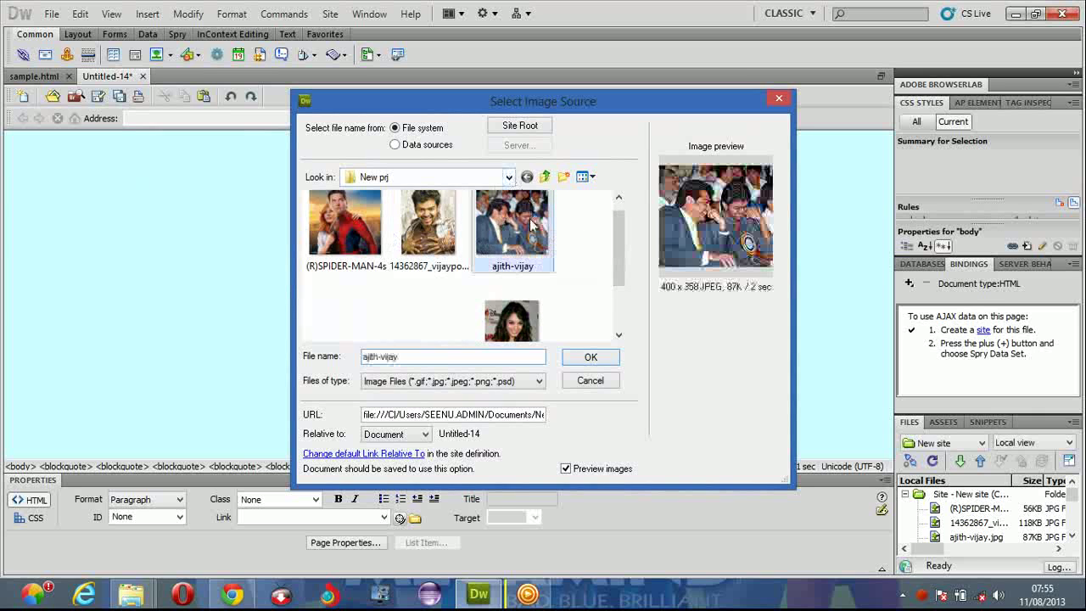
pyautogui.click(586, 357)
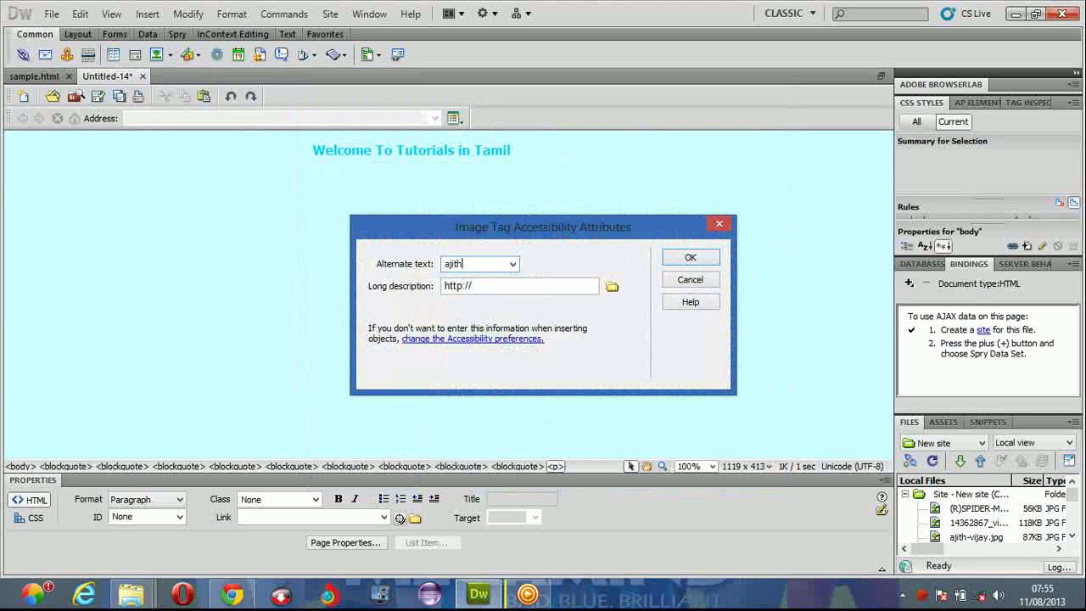
pyautogui.click(701, 255)
pyautogui.scroll(-1, 651, 241)
pyautogui.scroll(1, 402, 227)
pyautogui.scroll(-1, 195, 189)
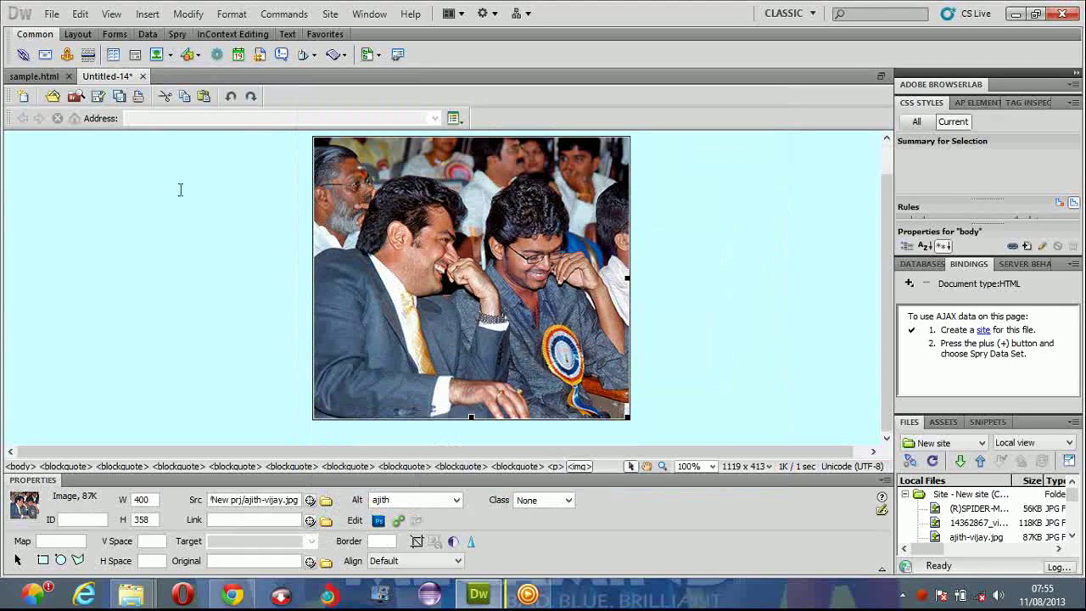
# - Save the page under the file name ajith in the New prj folder
pyautogui.click(51, 14)
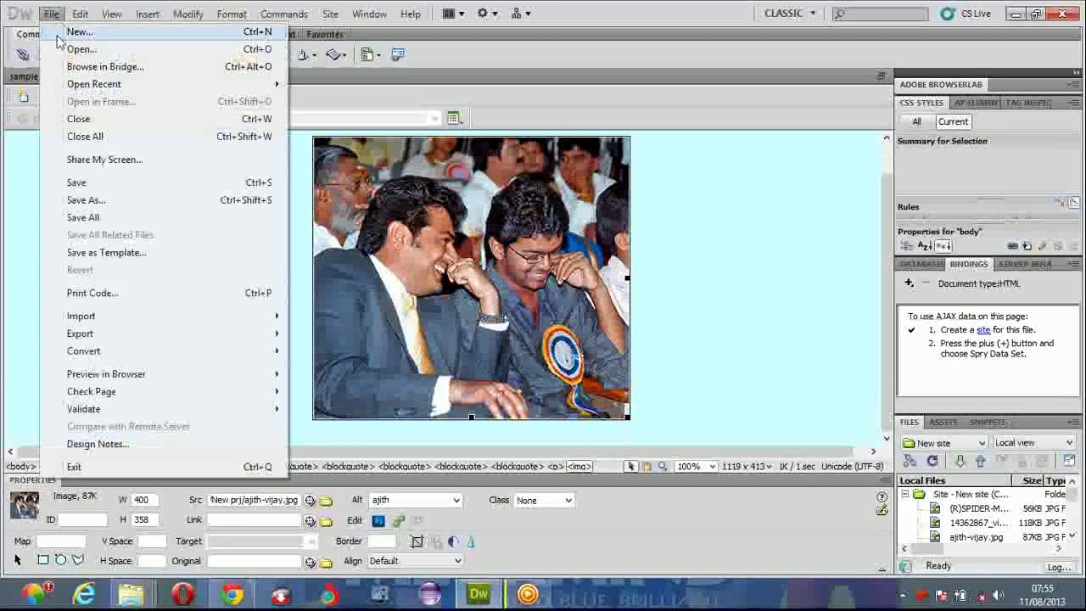
pyautogui.click(98, 199)
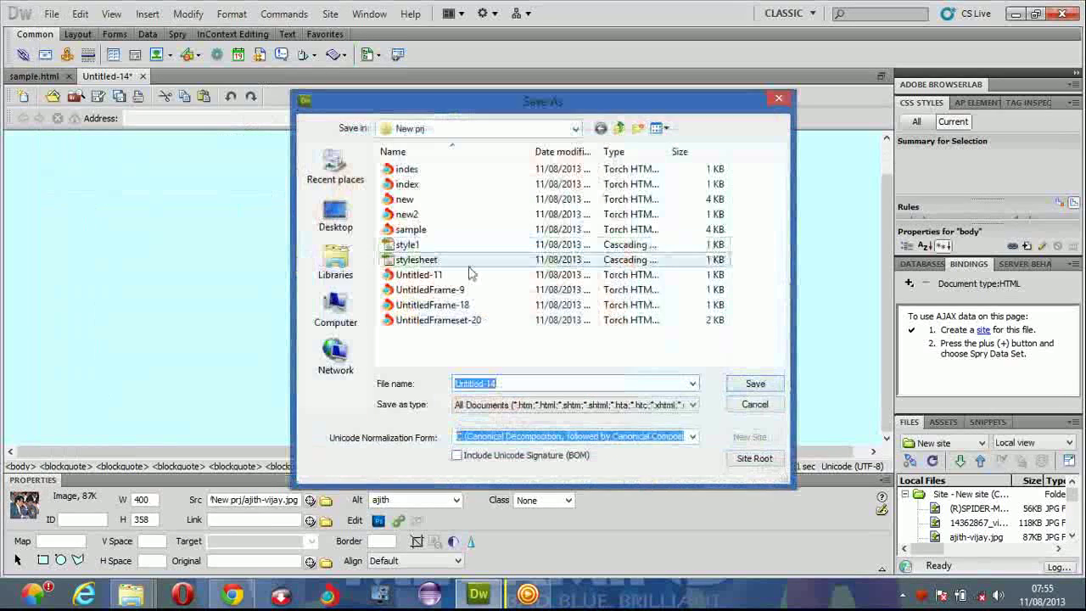
pyautogui.write('ajith')
pyautogui.press('BackSpace')
pyautogui.press('BackSpace')
pyautogui.press('BackSpace')
pyautogui.press('BackSpace')
pyautogui.press('BackSpace')
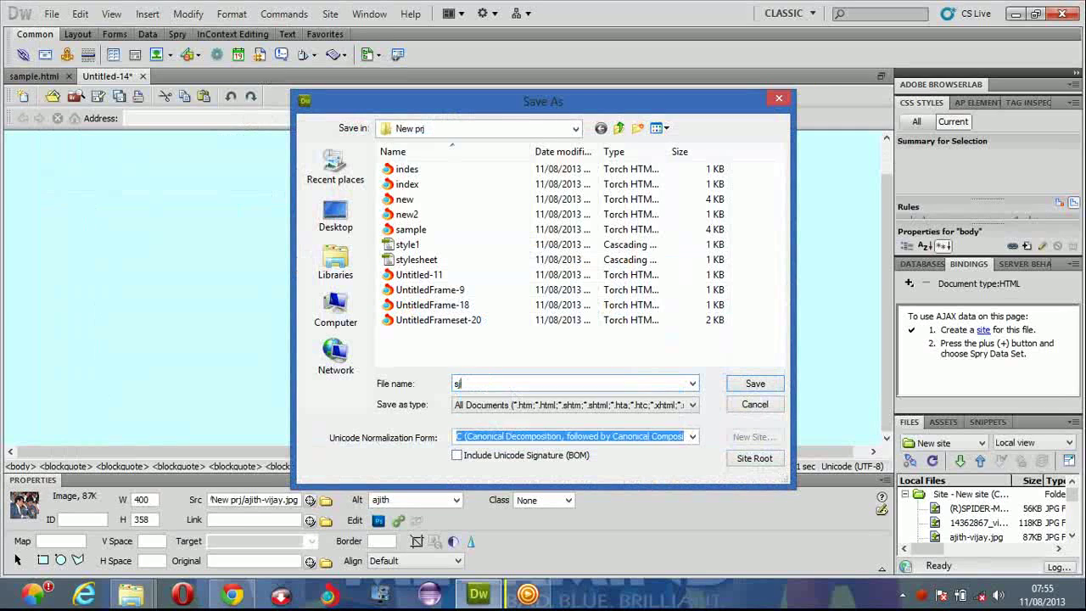
pyautogui.write('s')
pyautogui.press('BackSpace')
pyautogui.write('aj')
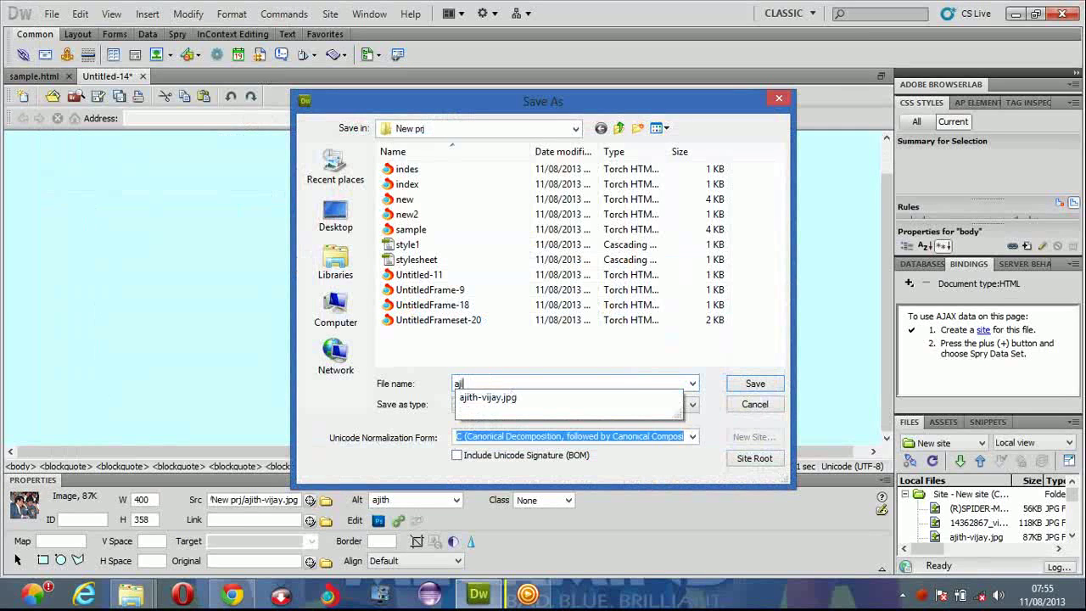
pyautogui.write('ith')
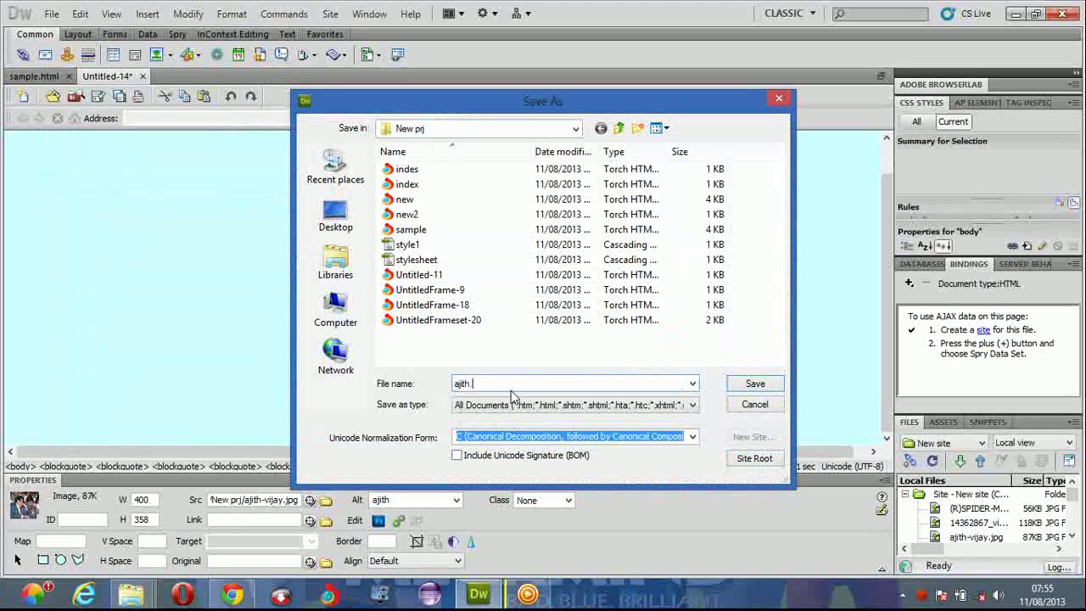
pyautogui.press('BackSpace')
pyautogui.write('.')
pyautogui.press('BackSpace')
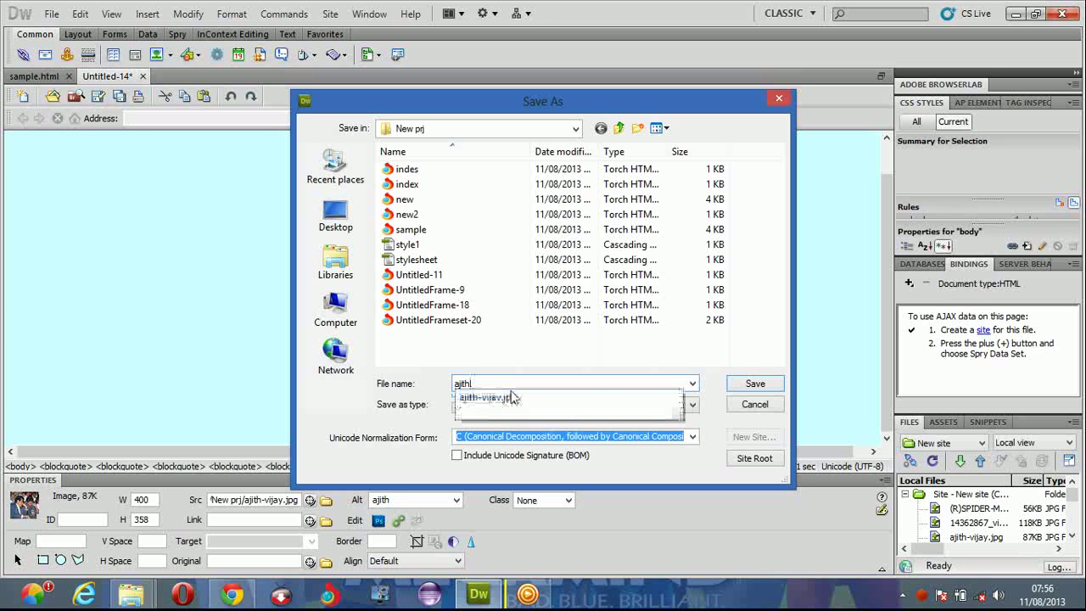
pyautogui.click(779, 389)
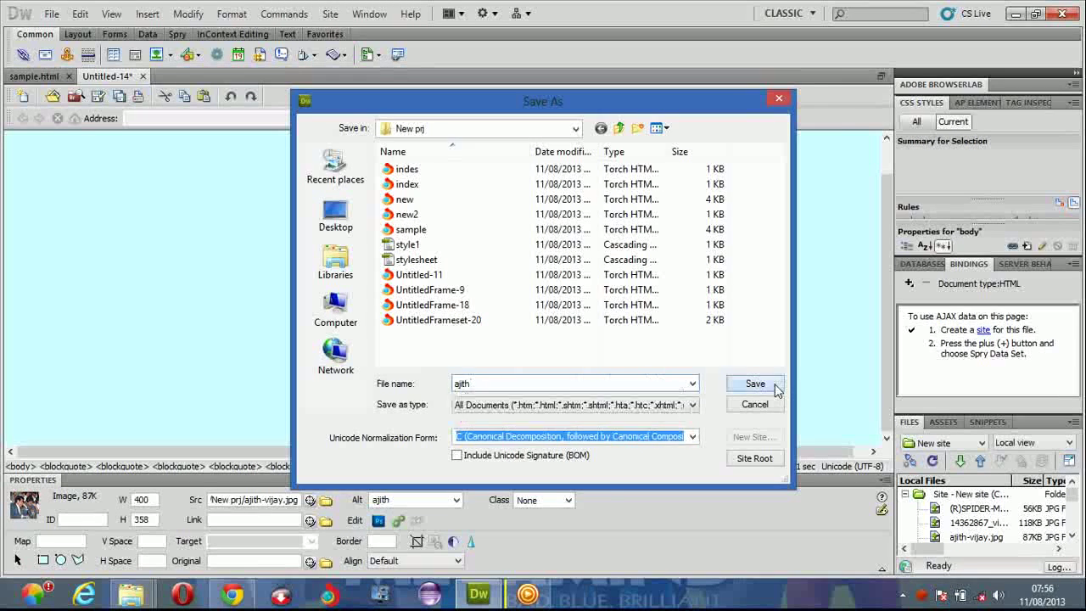
# - In sample.html, link the Tamil Tutorials navigation text to ajith.html
pyautogui.click(43, 75)
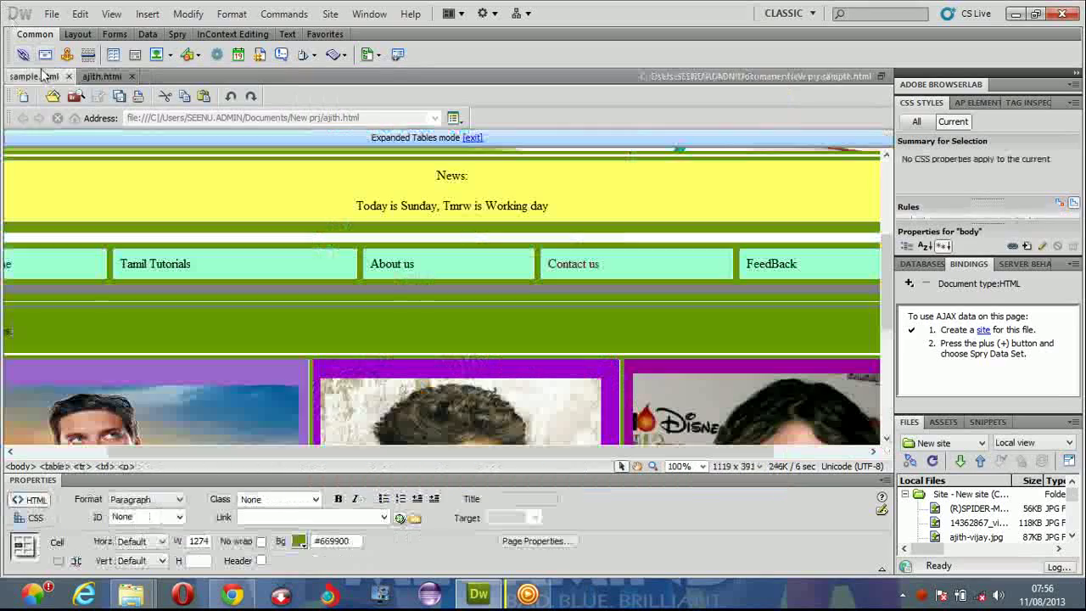
pyautogui.moveTo(549, 458); pyautogui.dragTo(310, 463)
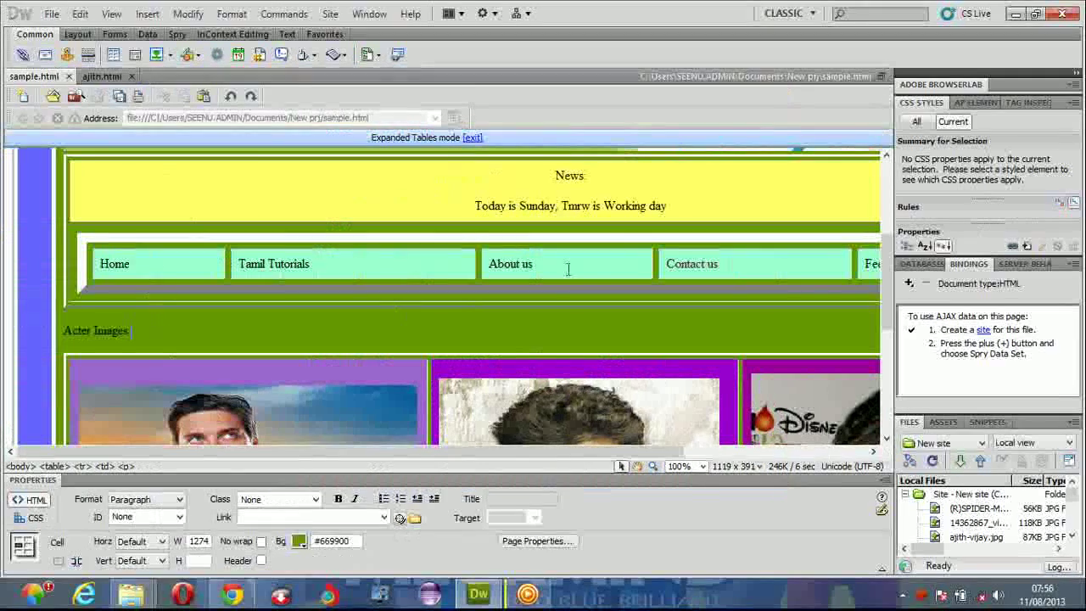
pyautogui.scroll(-4, 612, 276)
pyautogui.scroll(3, 611, 272)
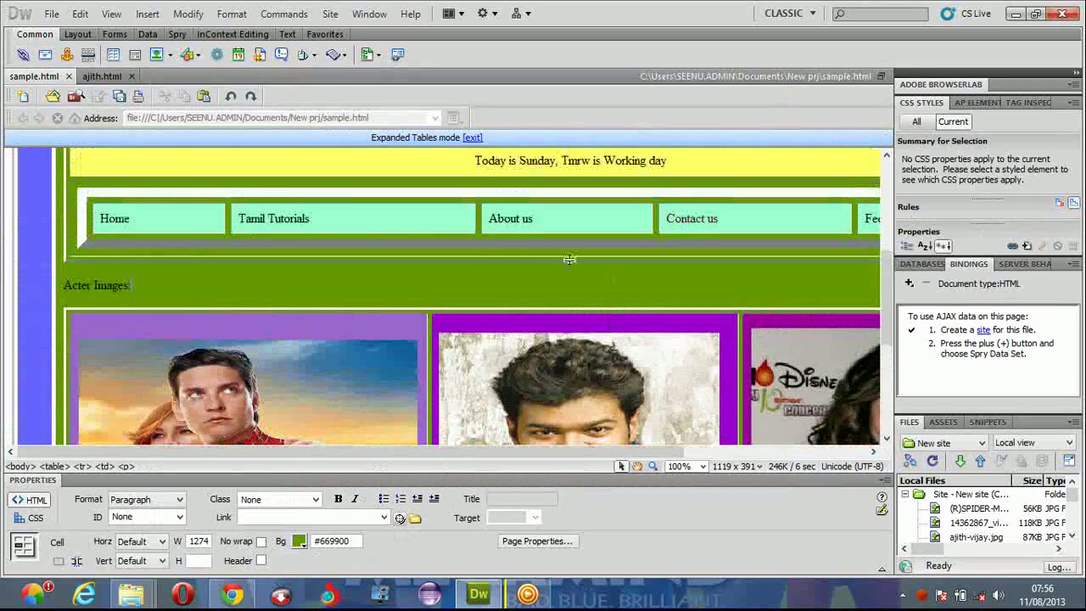
pyautogui.moveTo(312, 217); pyautogui.dragTo(234, 222)
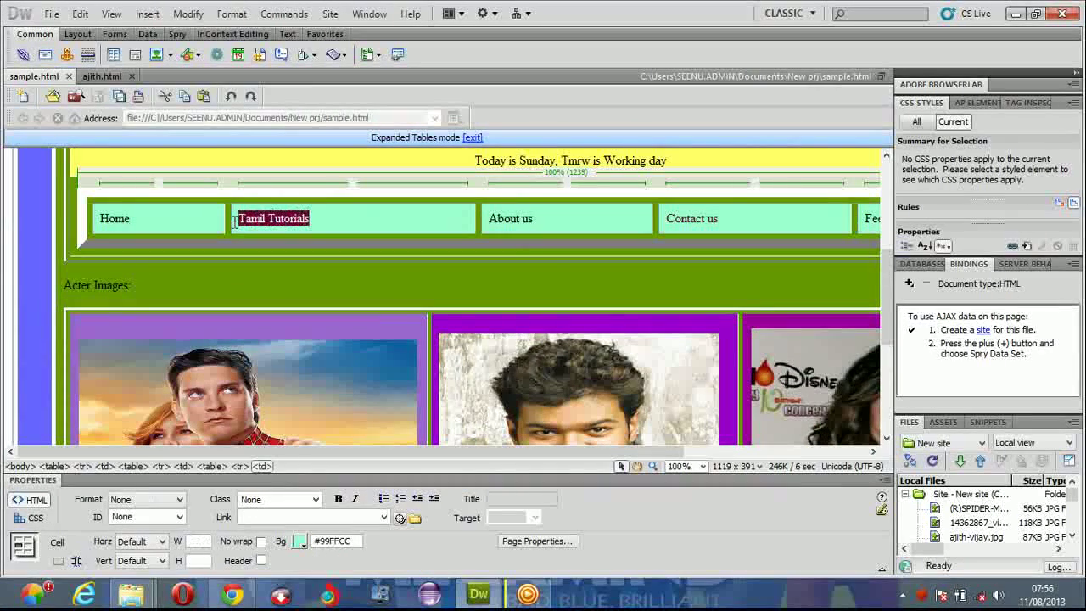
pyautogui.click(270, 517)
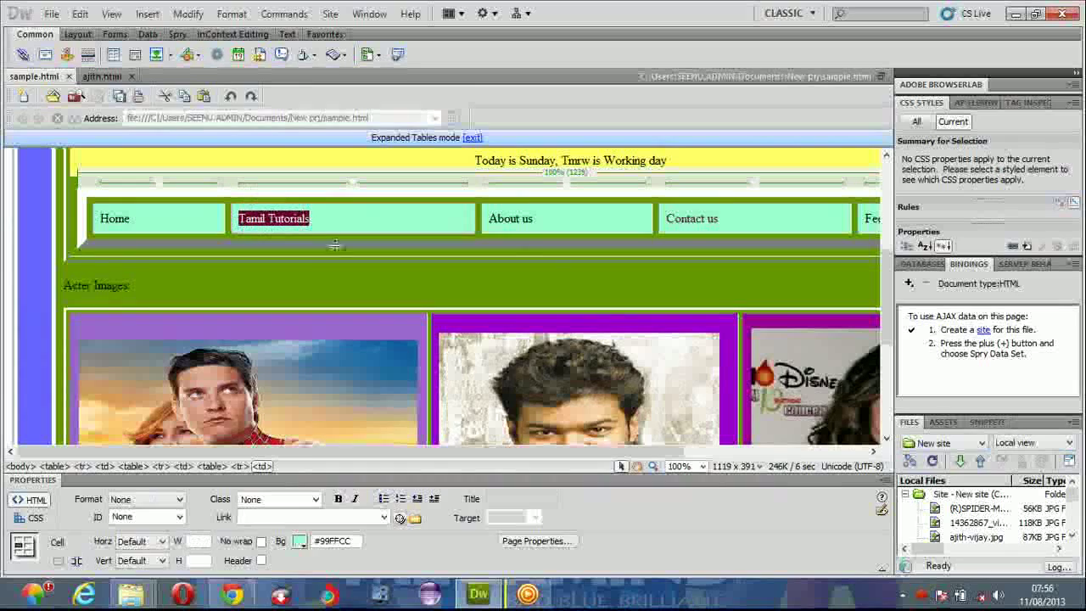
pyautogui.click(415, 517)
pyautogui.click(378, 247)
pyautogui.click(721, 361)
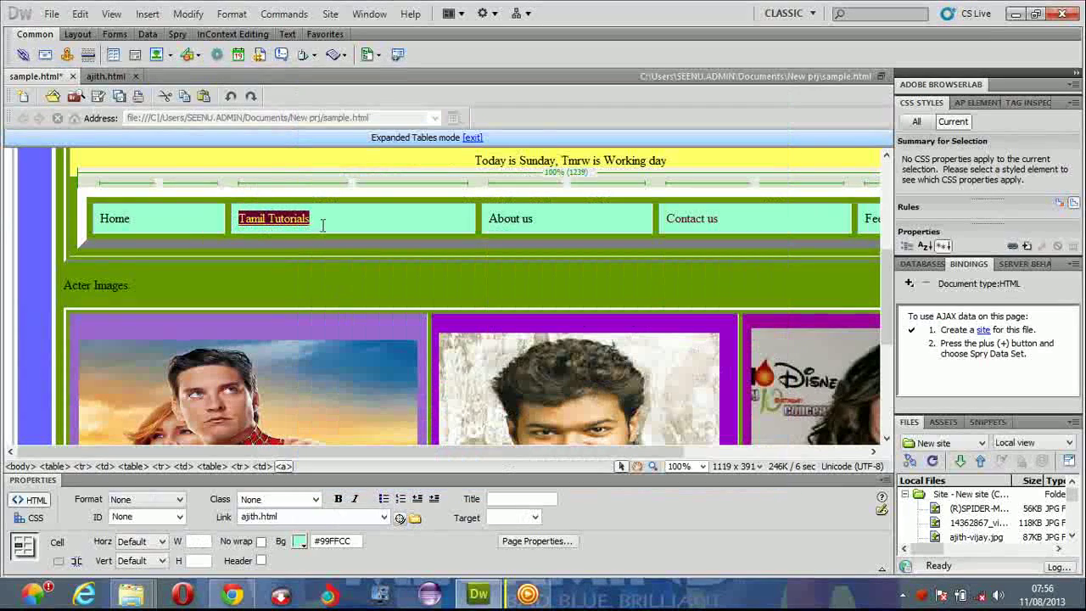
pyautogui.click(321, 222)
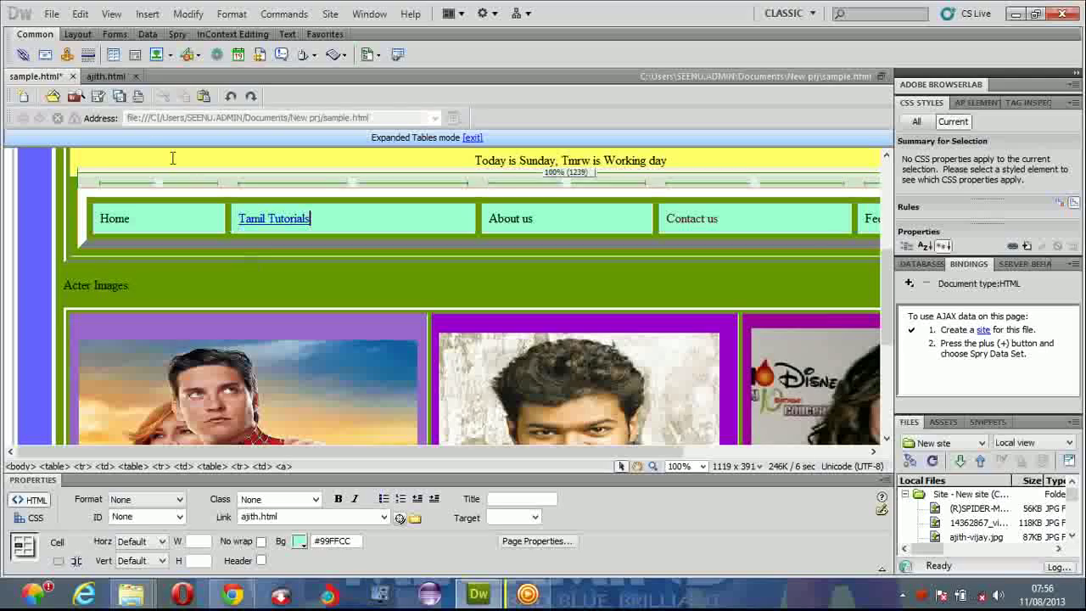
# - Save sample.html and reload the page in Chrome
pyautogui.click(61, 15)
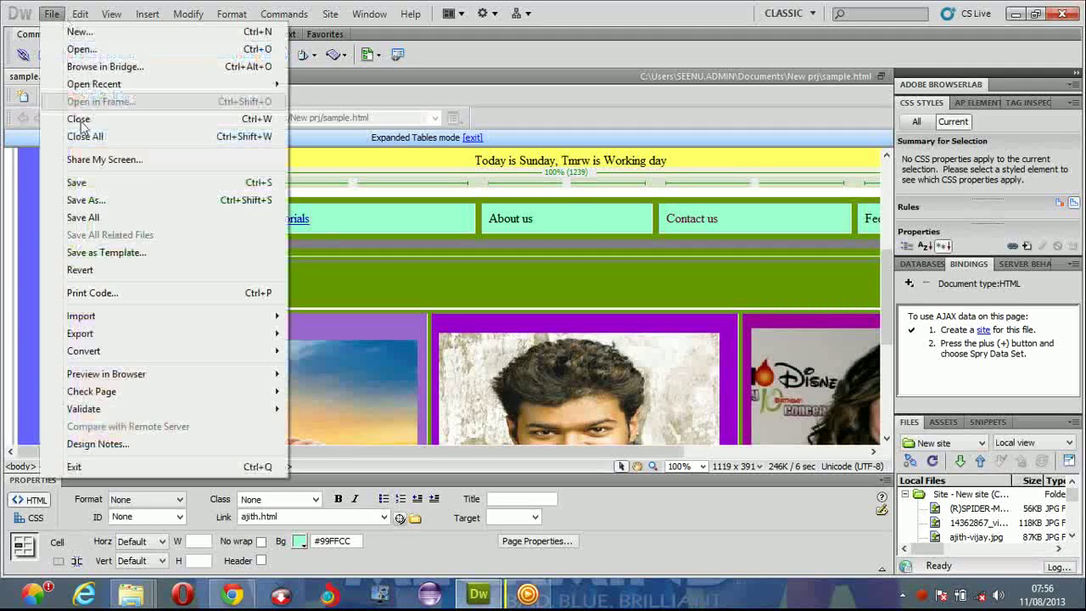
pyautogui.click(81, 181)
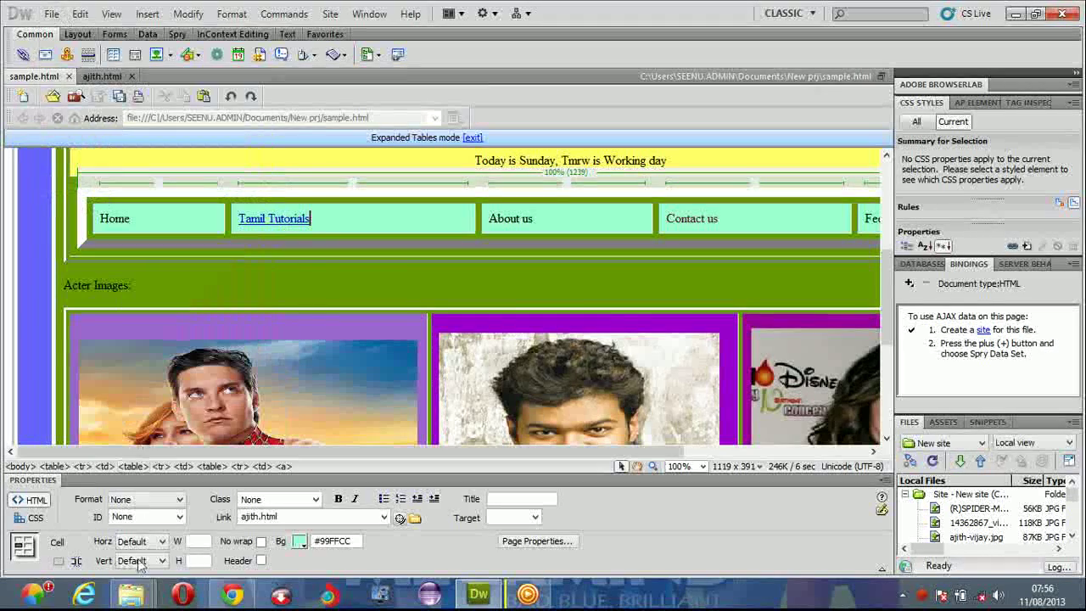
pyautogui.click(231, 593)
pyautogui.click(64, 38)
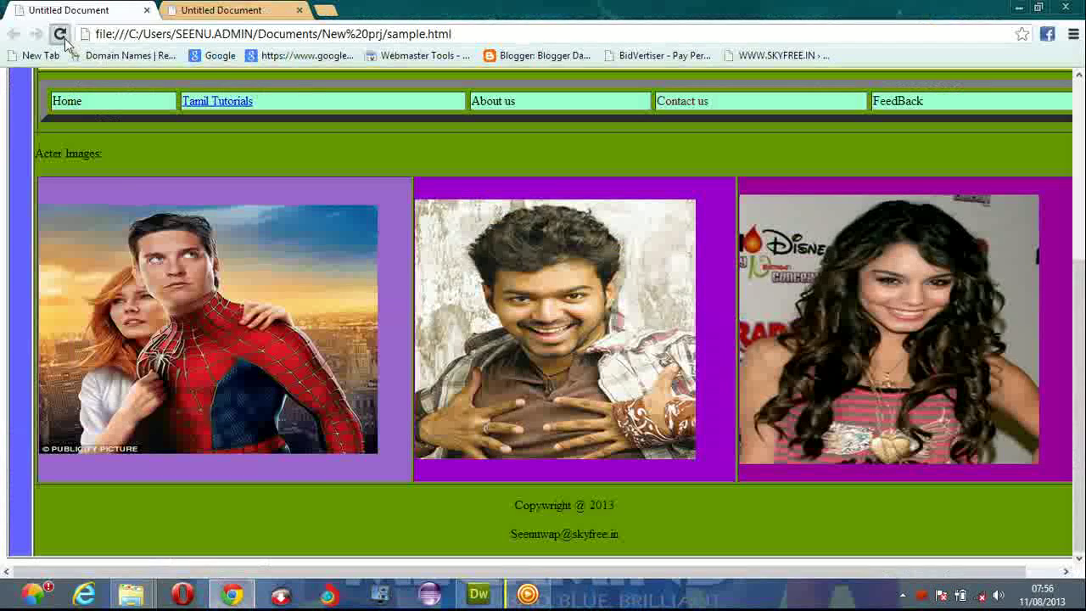
# - Close the extra browser tab and test the Tamil Tutorials navigation link to ajith.html, returning to sample.html
pyautogui.click(299, 11)
pyautogui.scroll(3, 302, 137)
pyautogui.scroll(-1, 289, 172)
pyautogui.click(201, 263)
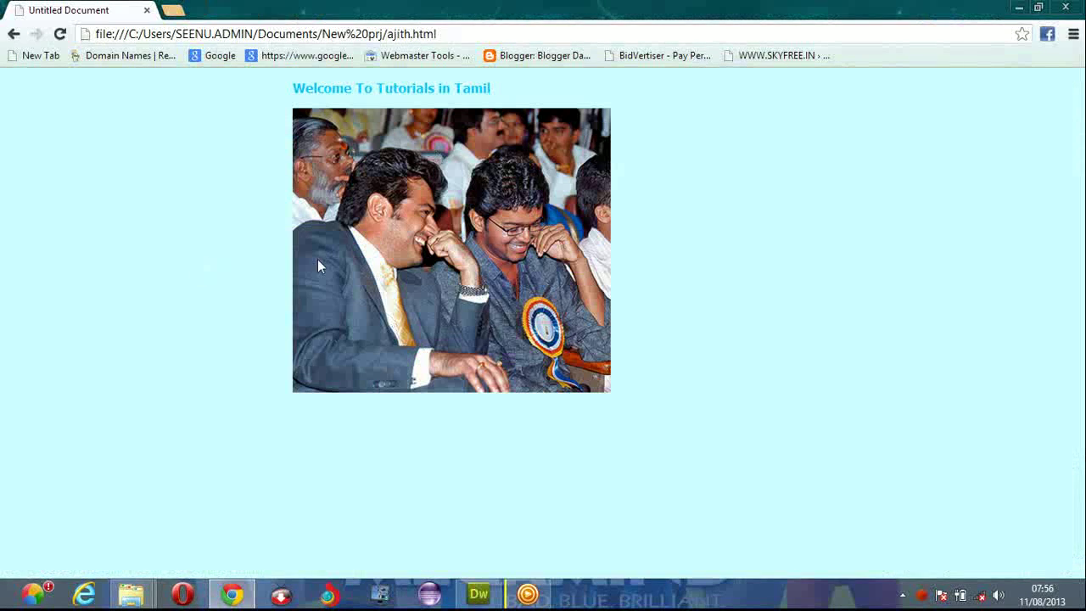
pyautogui.click(10, 35)
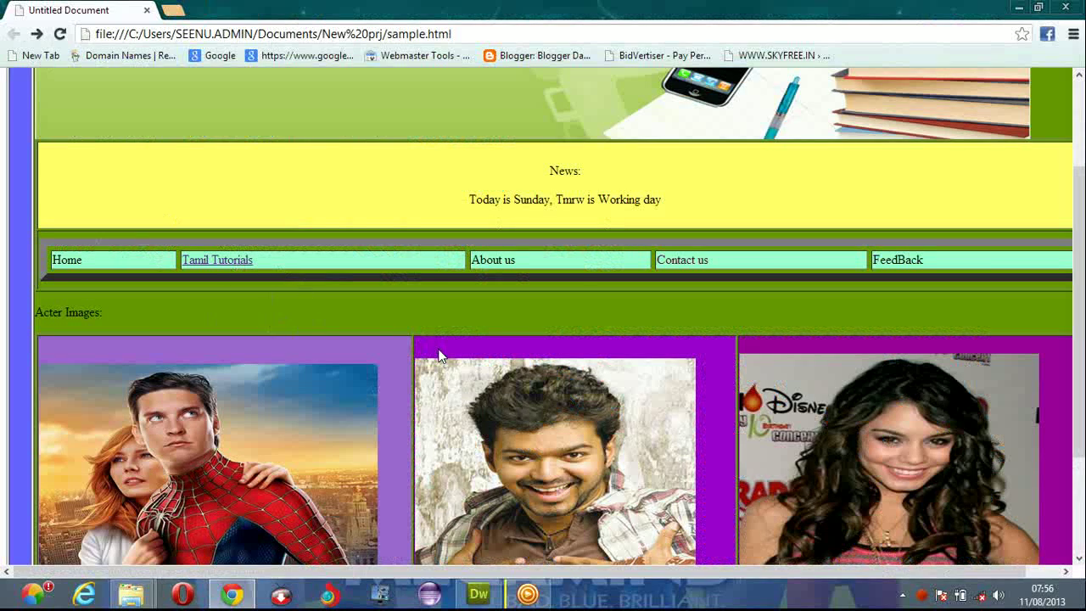
# - Look over sample.html from header to footer and test the Spider-Man image's link to index.html, returning to sample.html
pyautogui.scroll(-3, 404, 355)
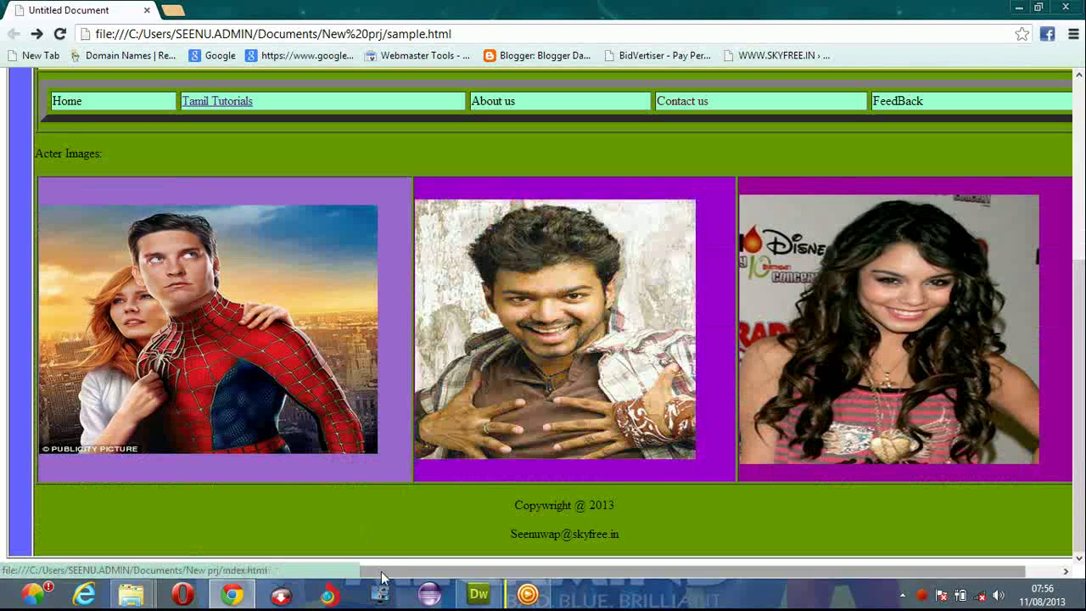
pyautogui.scroll(6, 751, 526)
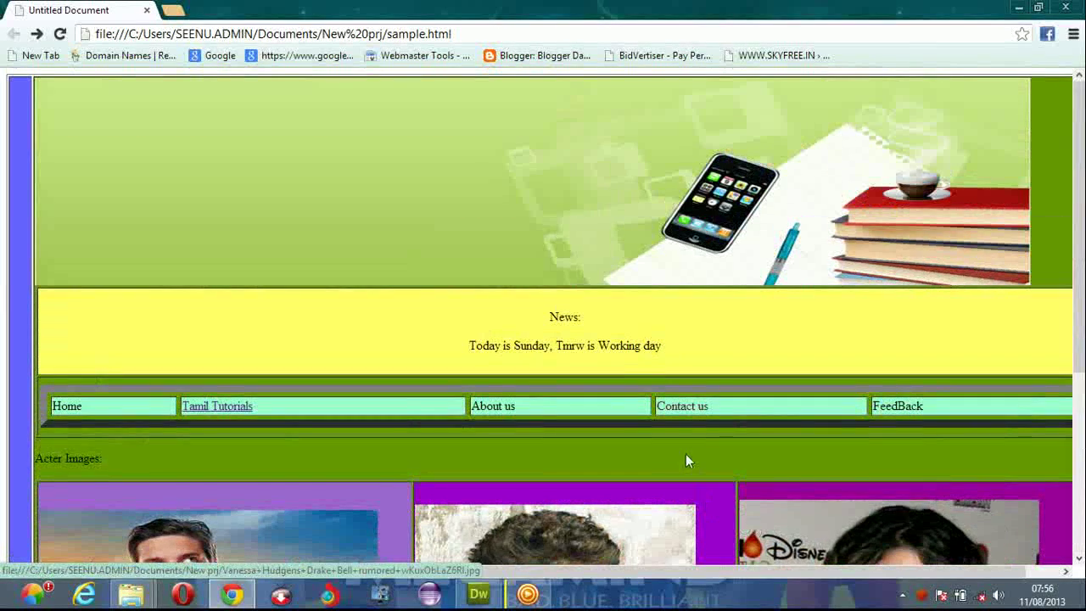
pyautogui.scroll(-3, 466, 432)
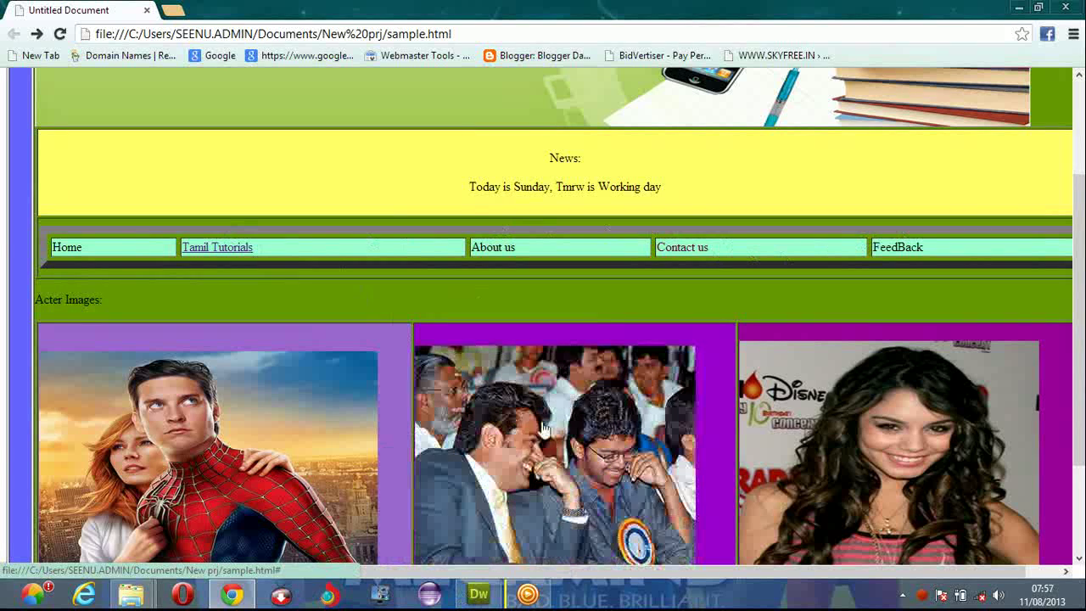
pyautogui.click(228, 415)
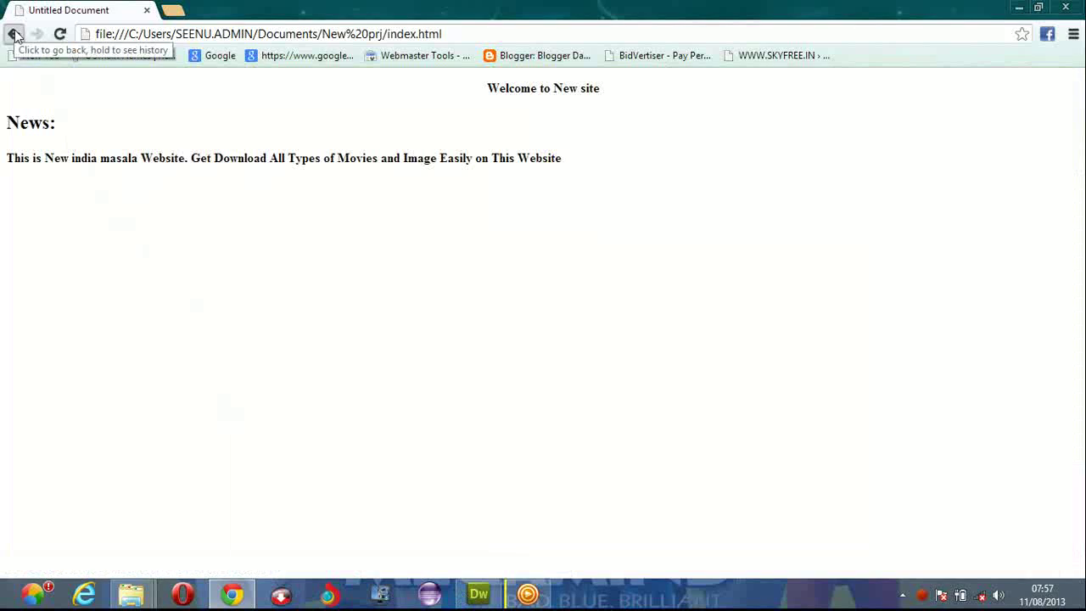
pyautogui.click(14, 36)
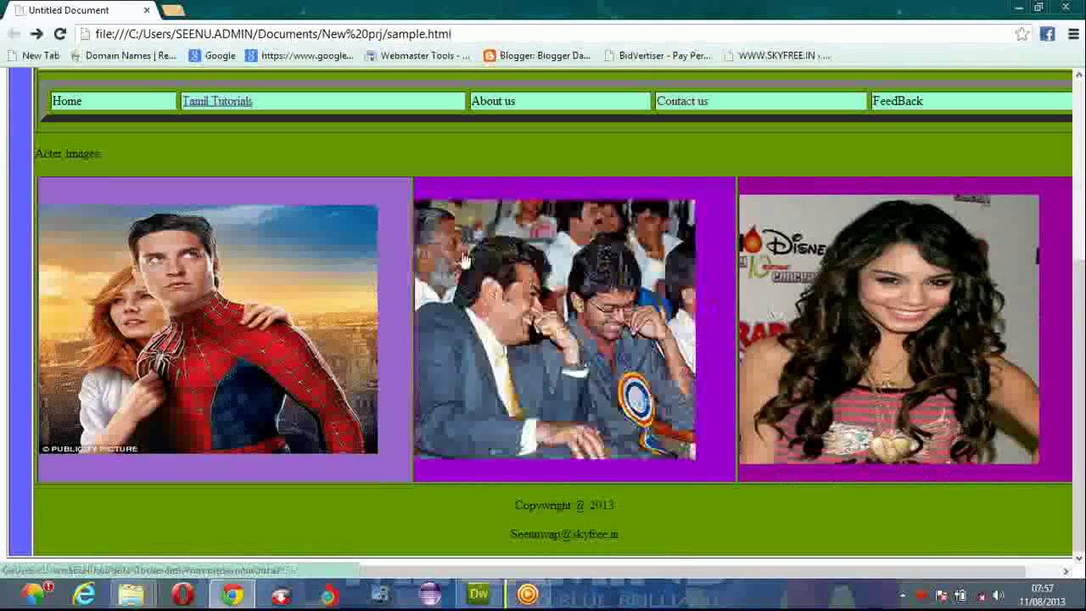
# - Open ajith.html through the Tamil Tutorials navigation link once more and return to sample.html
pyautogui.scroll(2, 238, 154)
pyautogui.click(208, 263)
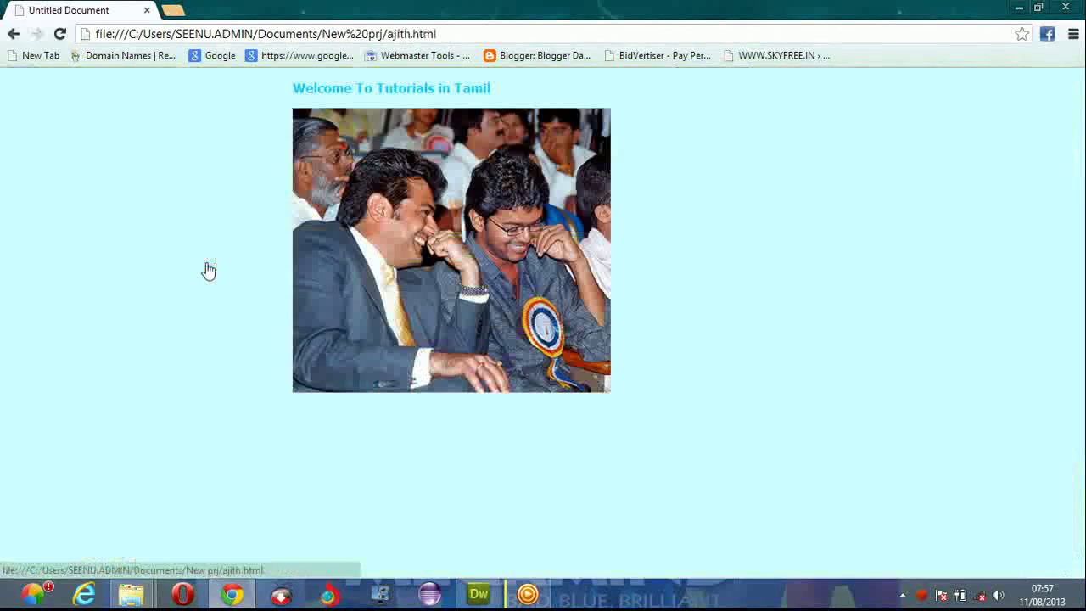
pyautogui.click(13, 34)
# - Open index.html from the Spider-Man image, highlight its heading and News text for review, and return to sample.html
pyautogui.scroll(-3, 365, 404)
pyautogui.click(259, 363)
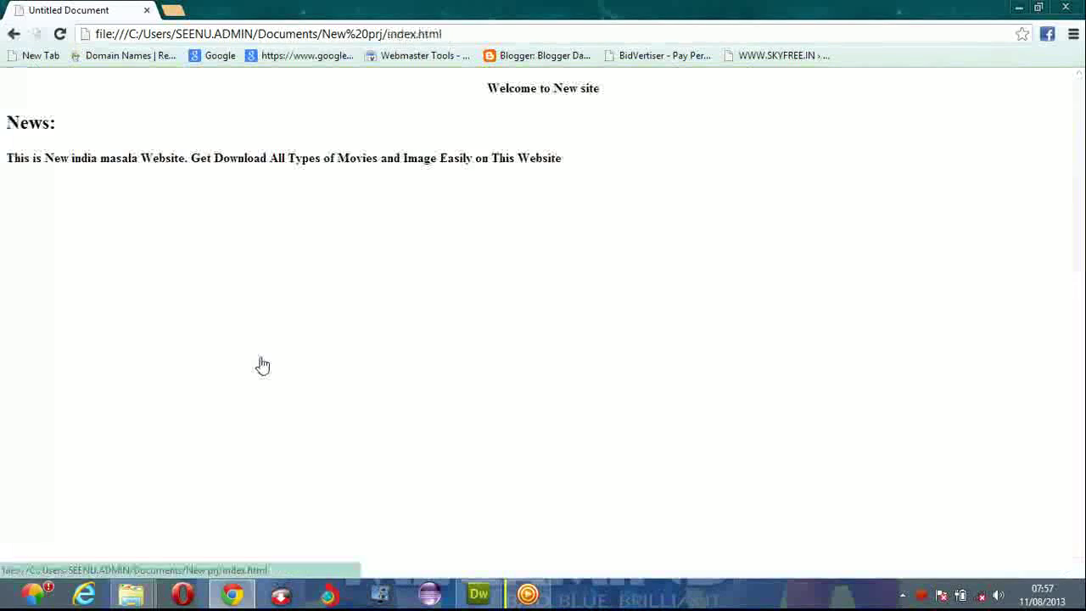
pyautogui.moveTo(607, 152); pyautogui.dragTo(3, 125)
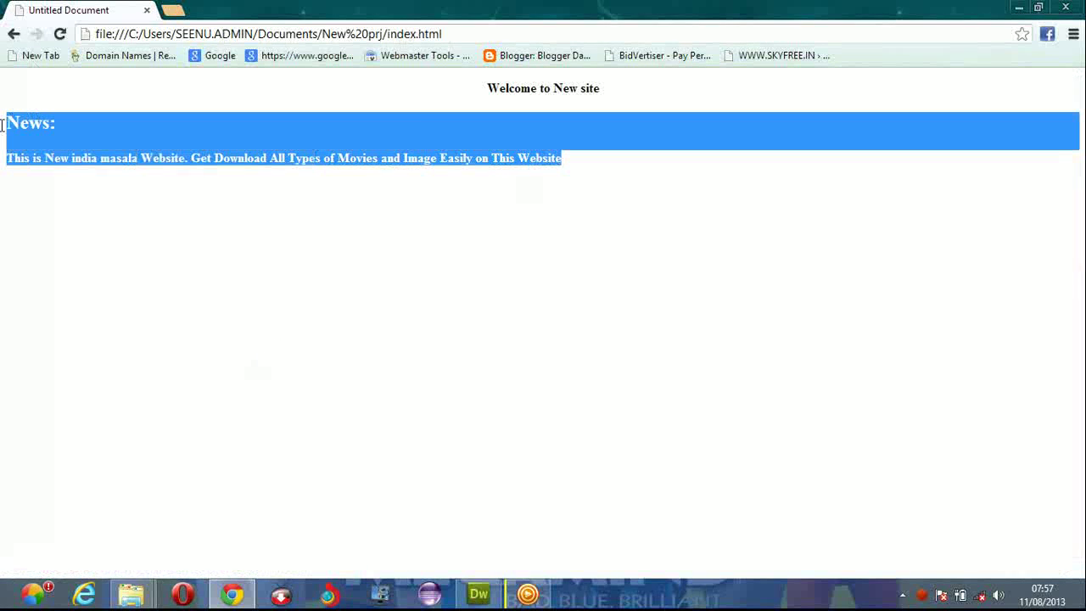
pyautogui.moveTo(607, 91); pyautogui.dragTo(465, 83)
pyautogui.moveTo(611, 175); pyautogui.dragTo(3, 127)
pyautogui.click(13, 34)
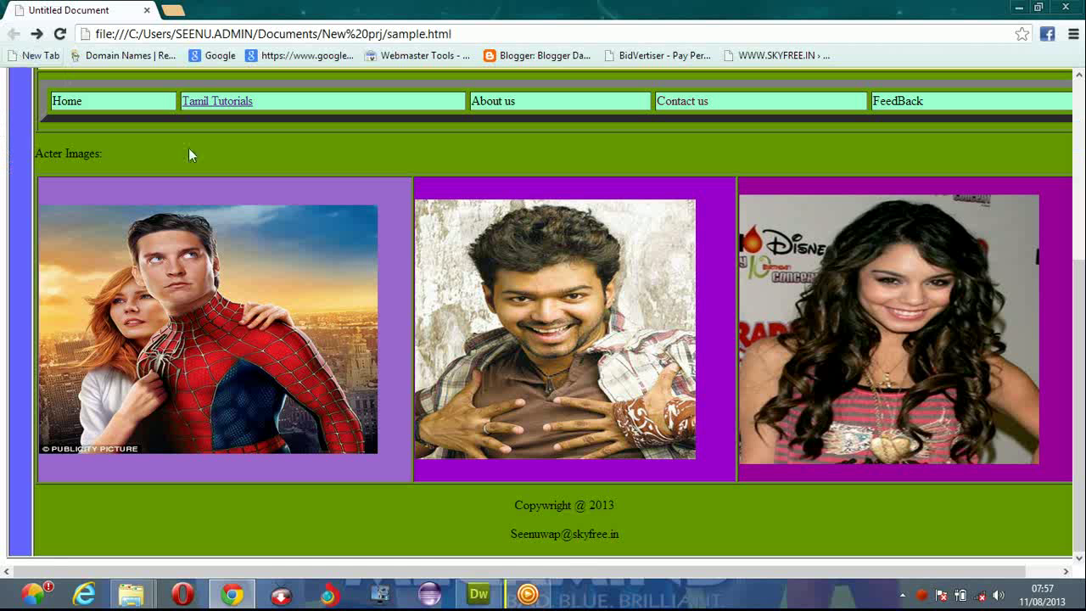
# - Test the links of the first and third images in the Acter Images row, returning to sample.html each time
pyautogui.click(284, 309)
pyautogui.click(13, 34)
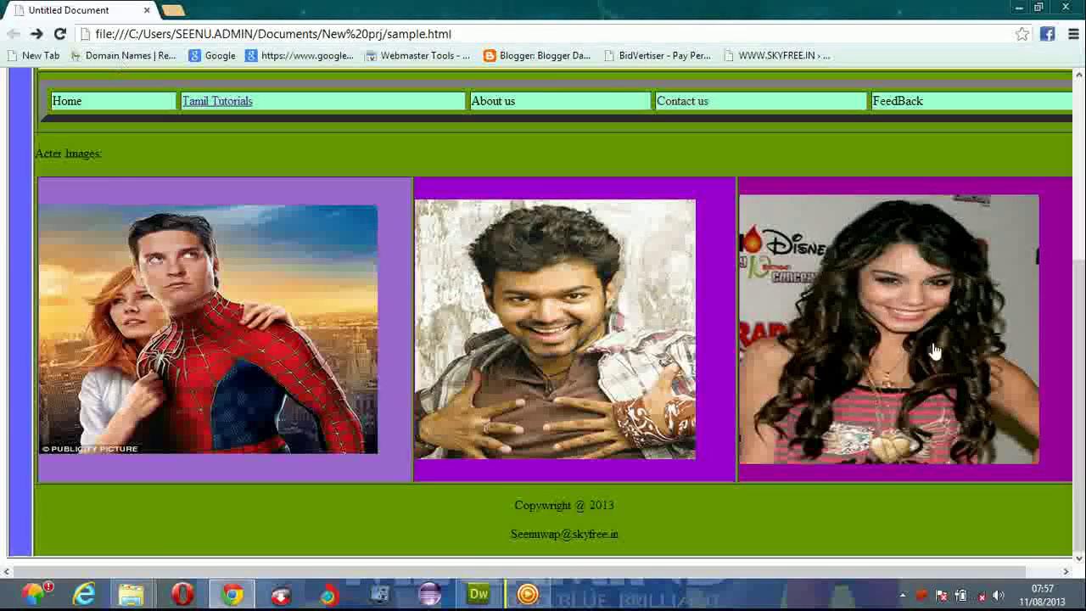
pyautogui.click(933, 349)
pyautogui.click(14, 34)
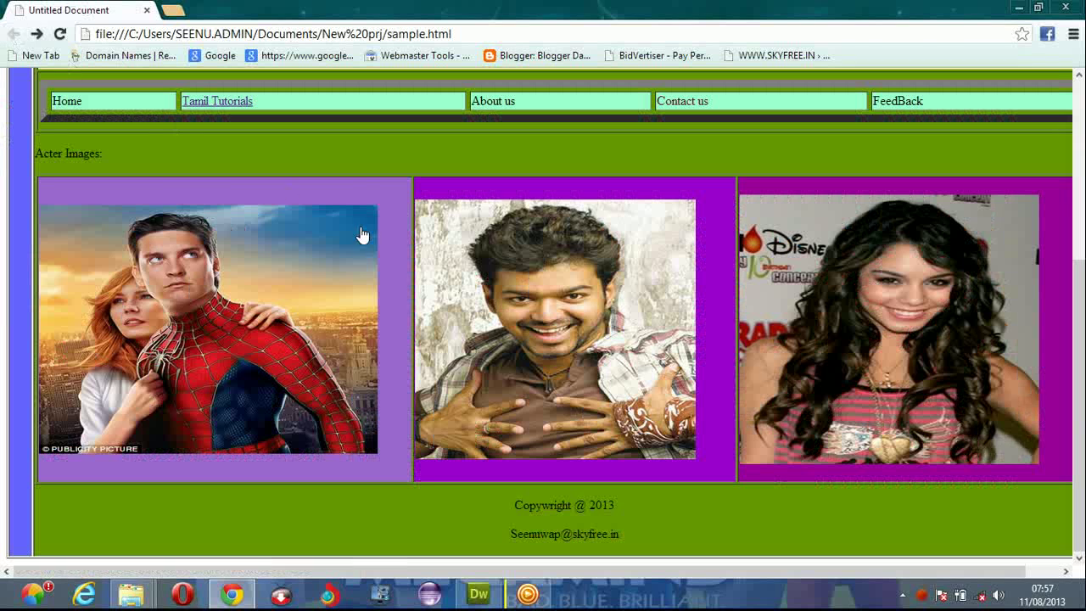
# - Recheck the Tamil Tutorials link in the navigation row below the News section and return to sample.html
pyautogui.scroll(2, 386, 169)
pyautogui.scroll(2, 390, 167)
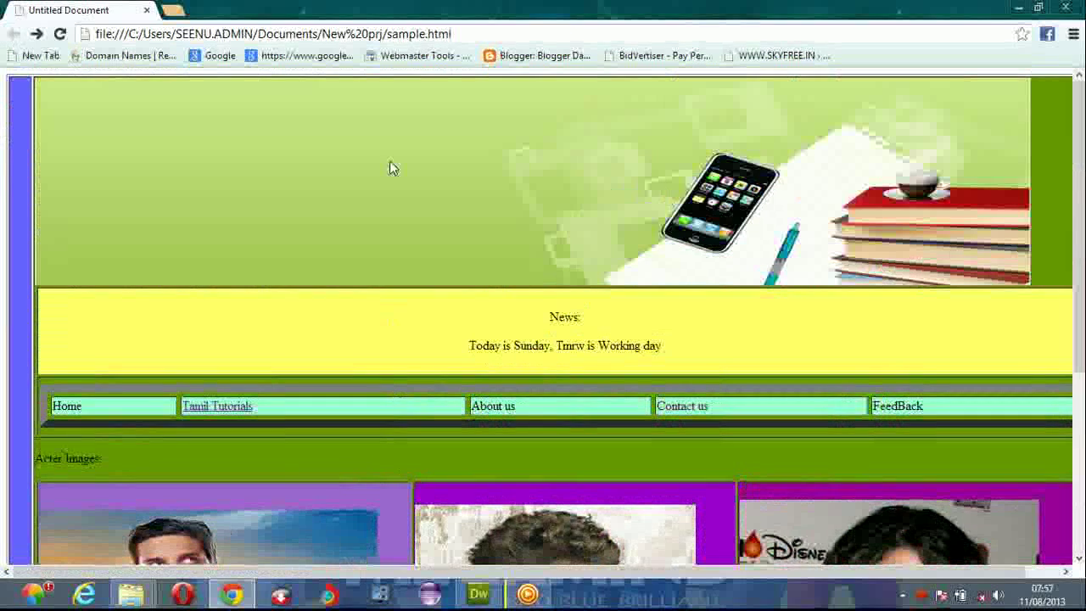
pyautogui.click(243, 409)
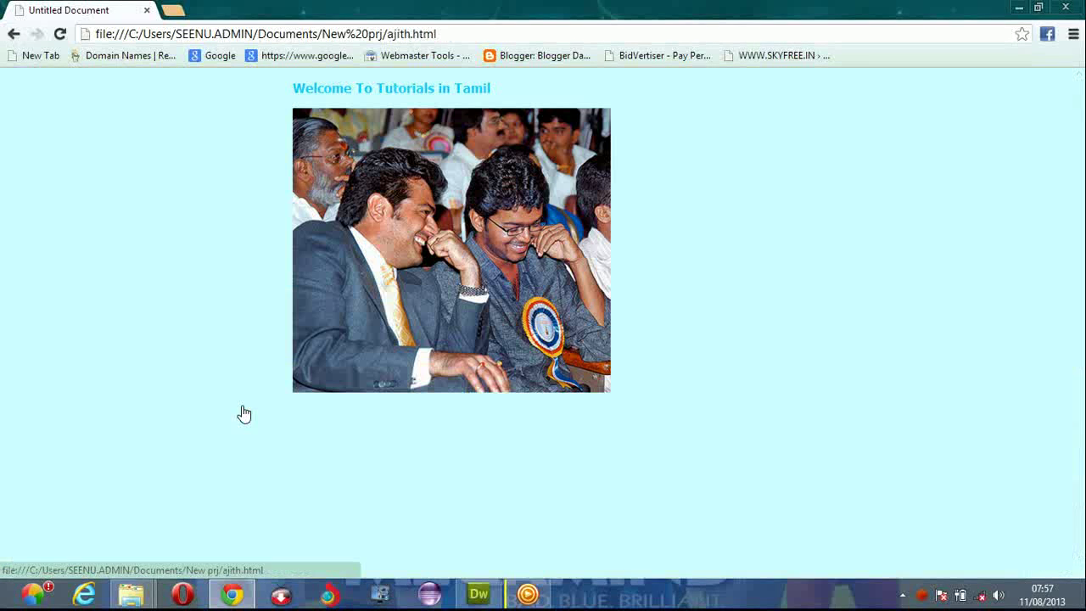
pyautogui.click(14, 34)
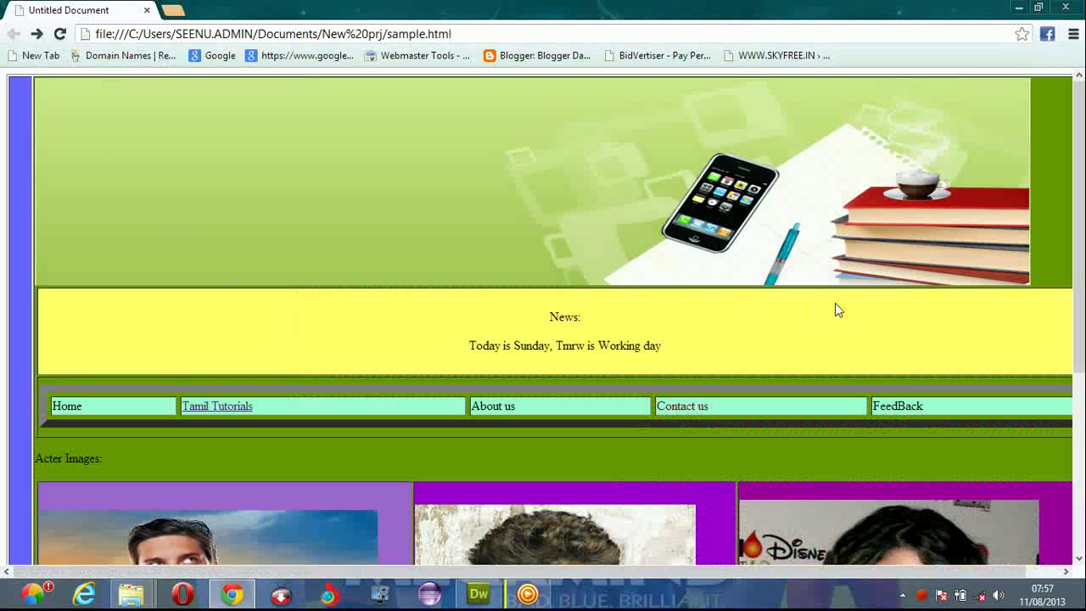